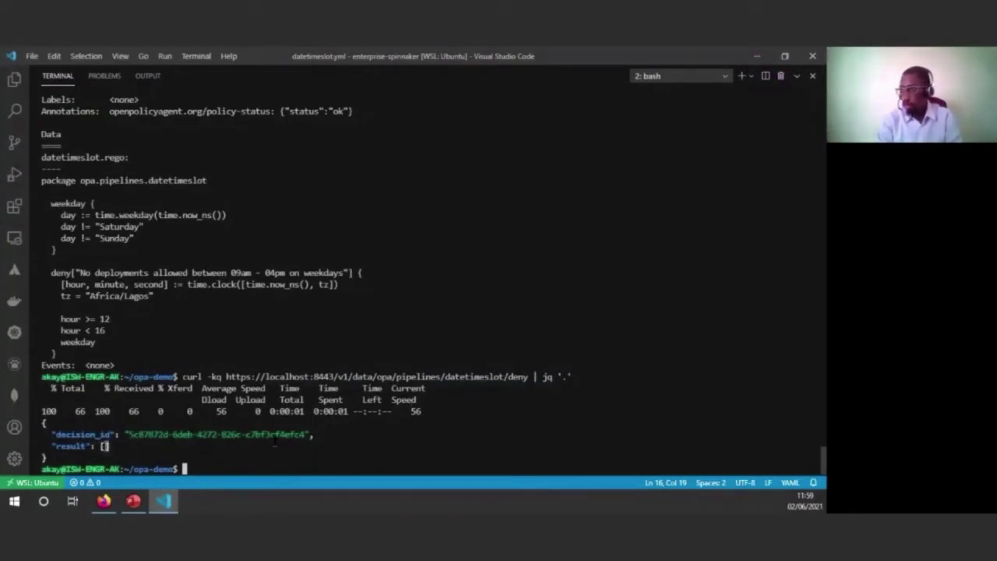
double_click(105, 447)
click(167, 437)
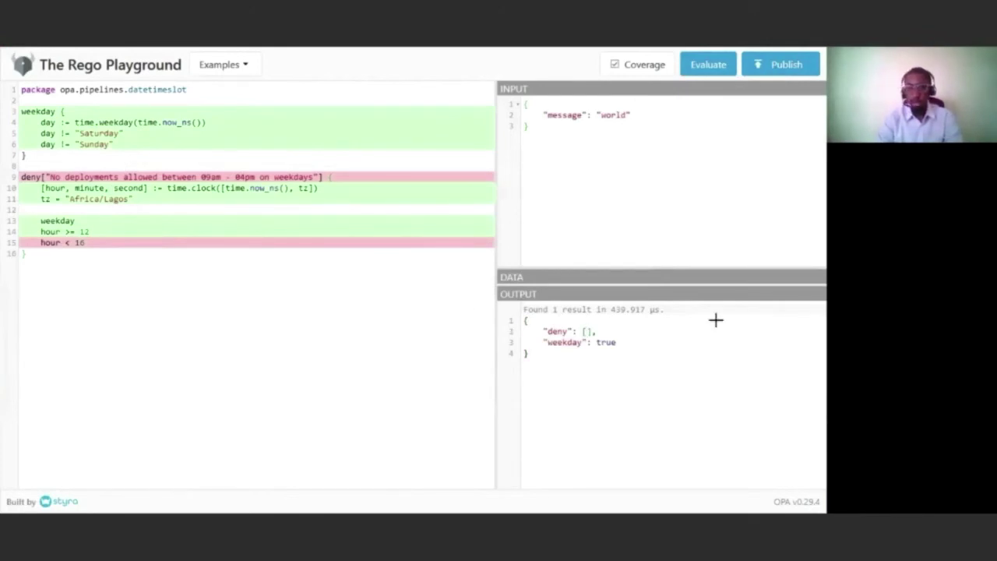
Switch to the OpsMx dashboard and start creating a new policy in Policy Management
key(alt+Tab)
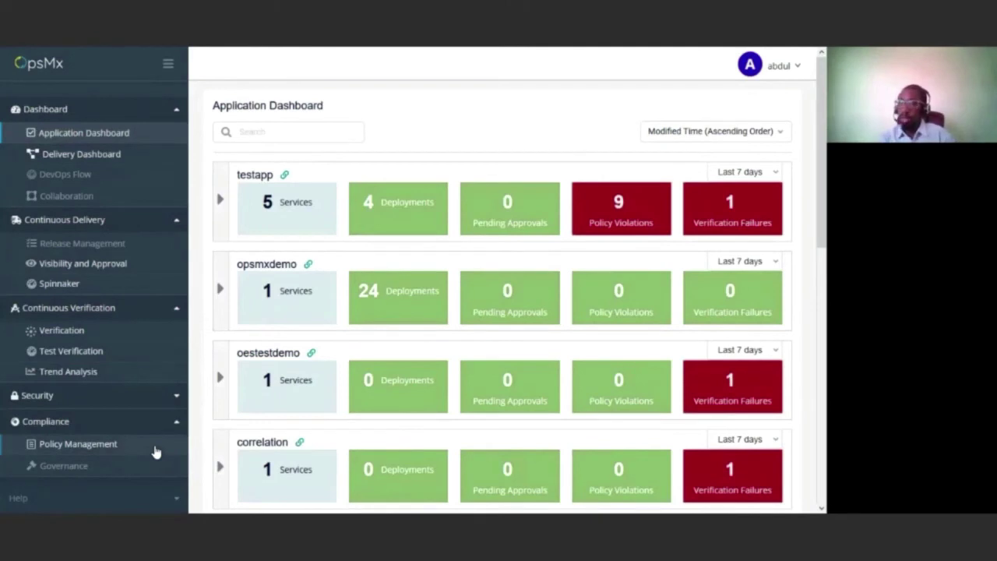
click(59, 444)
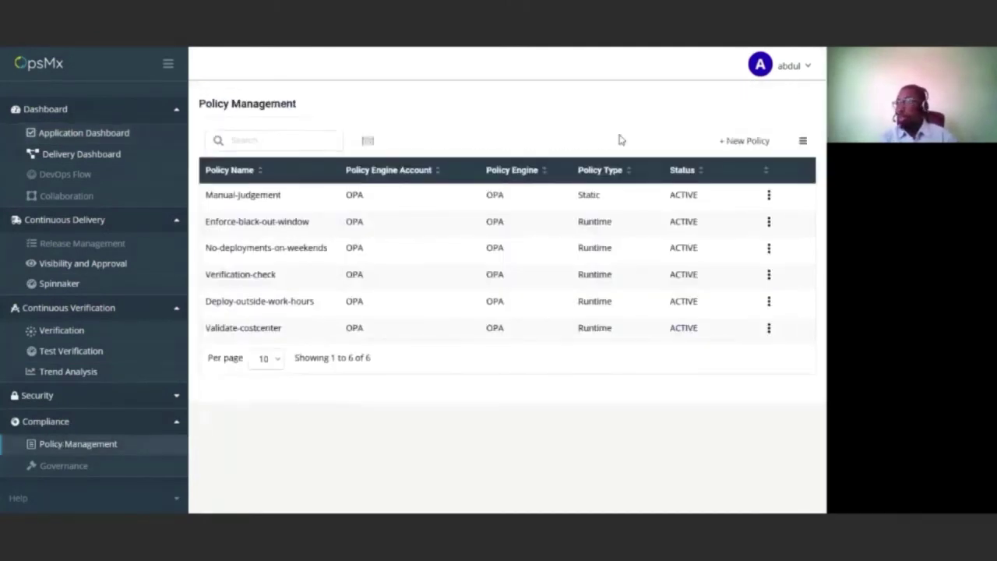
click(747, 143)
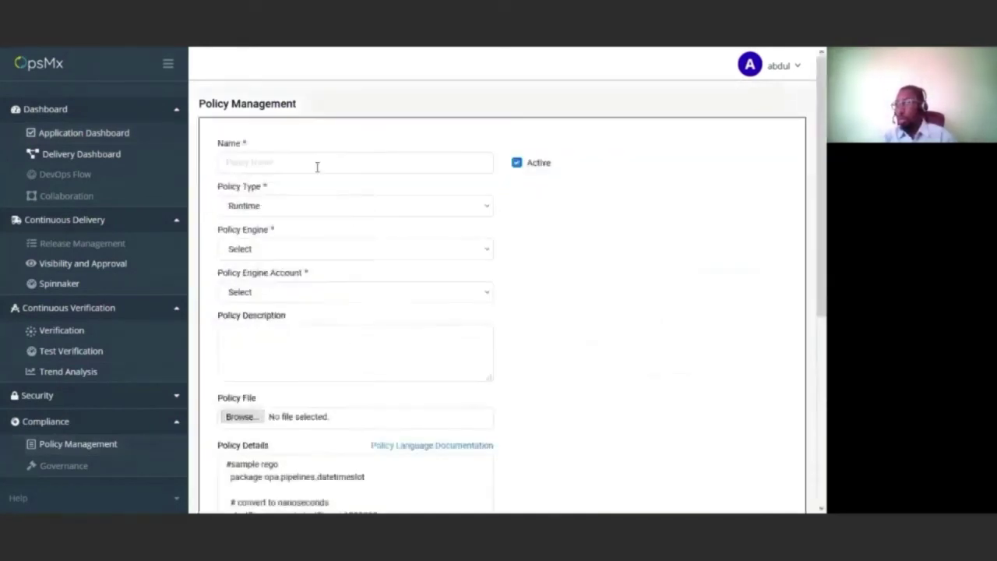
Try to name the new policy "No weekday deploy", with spaces between the words
click(317, 164)
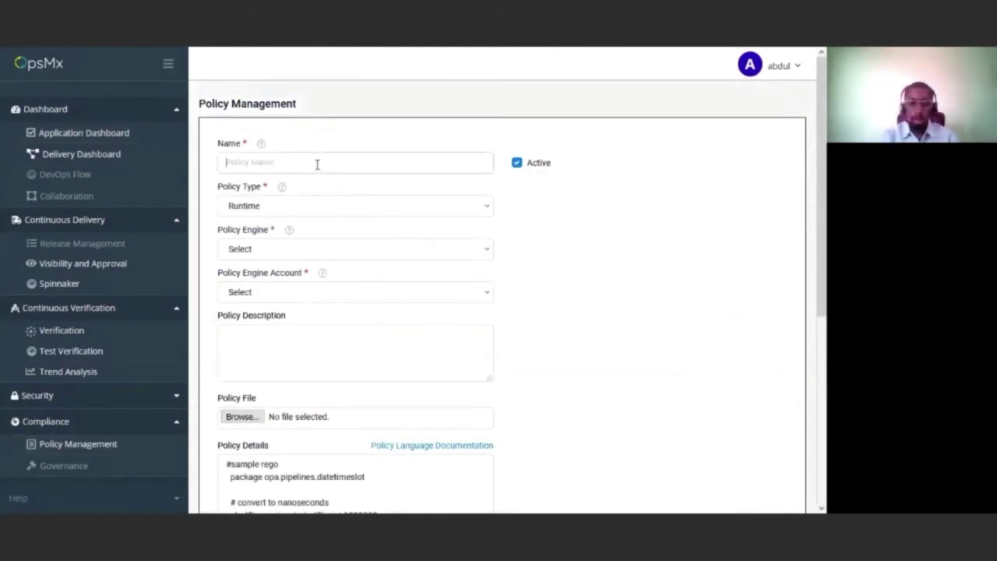
text(No)
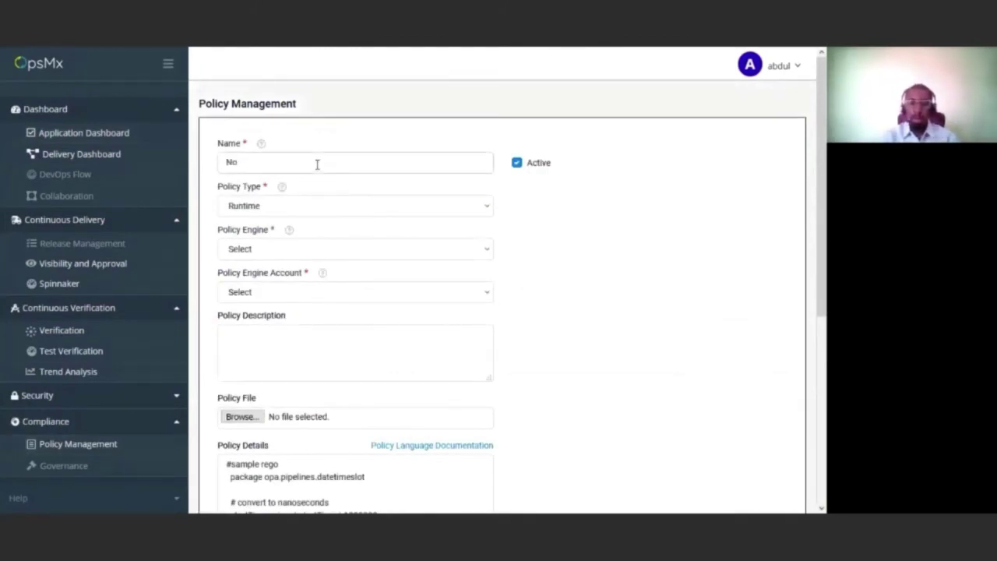
text(weekda)
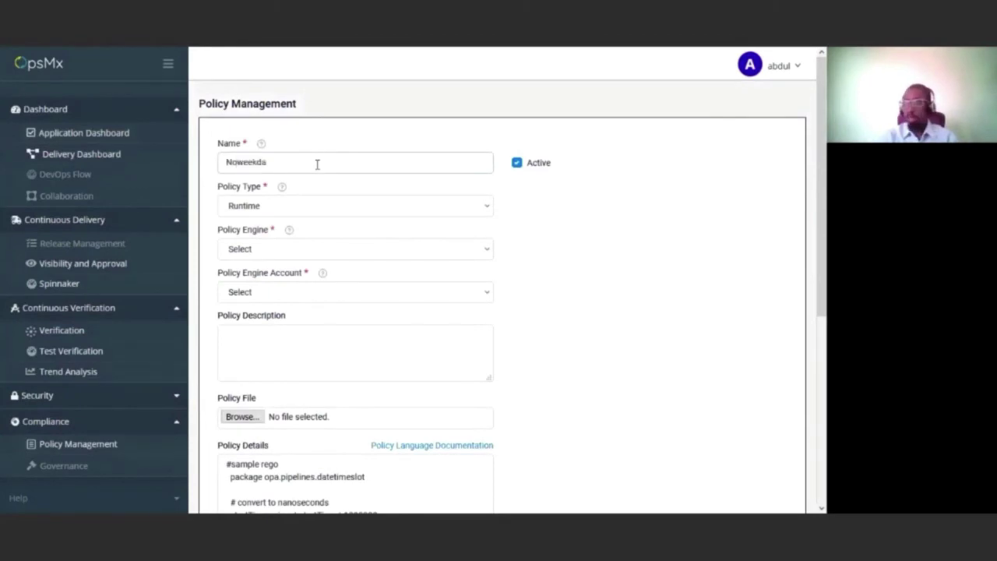
text(y d)
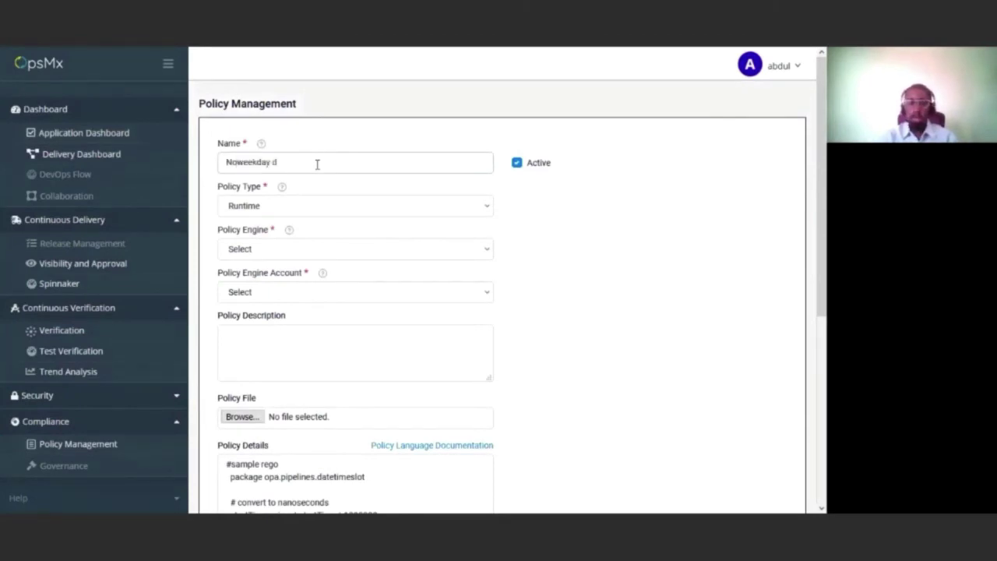
text(eploy)
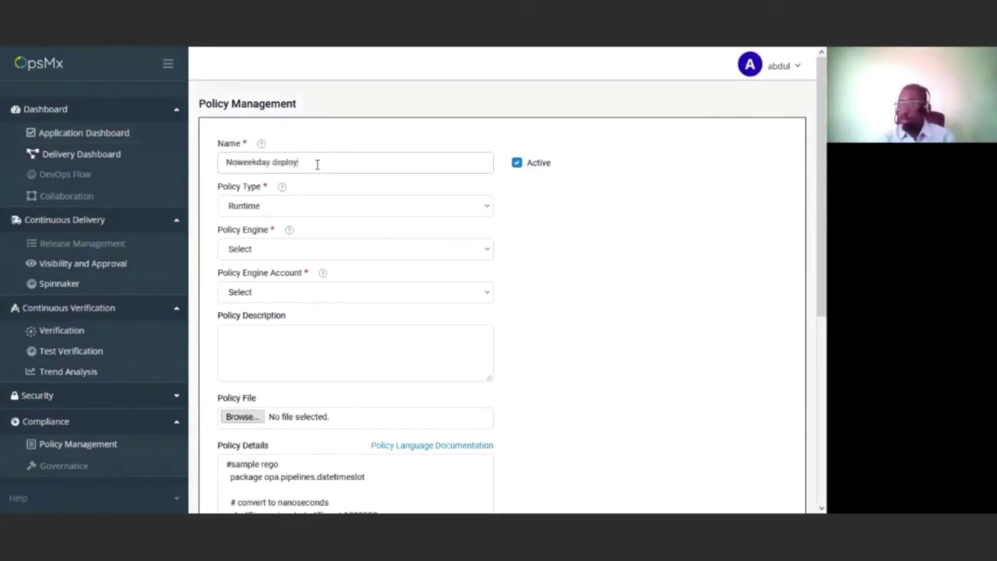
click(238, 161)
click(288, 272)
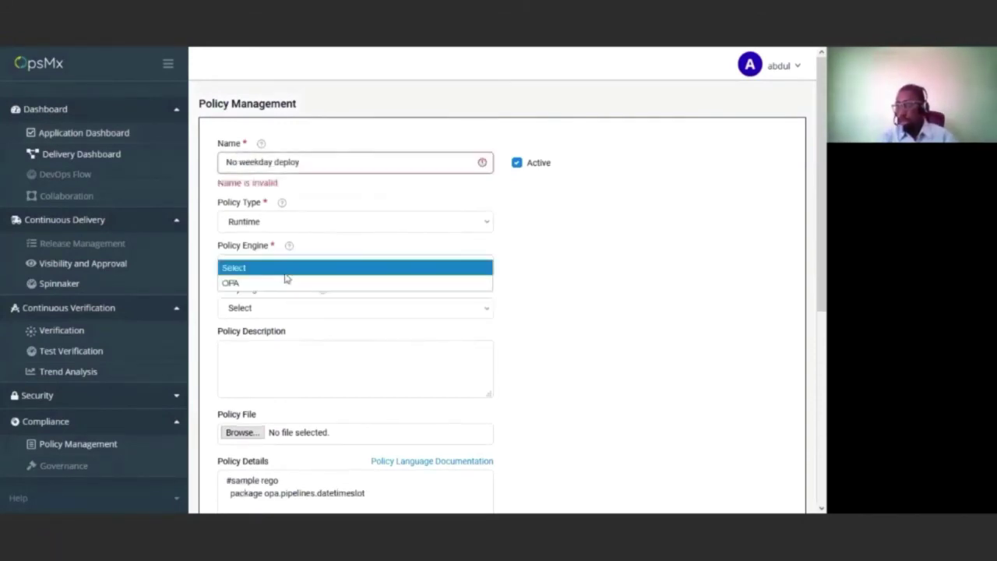
click(270, 204)
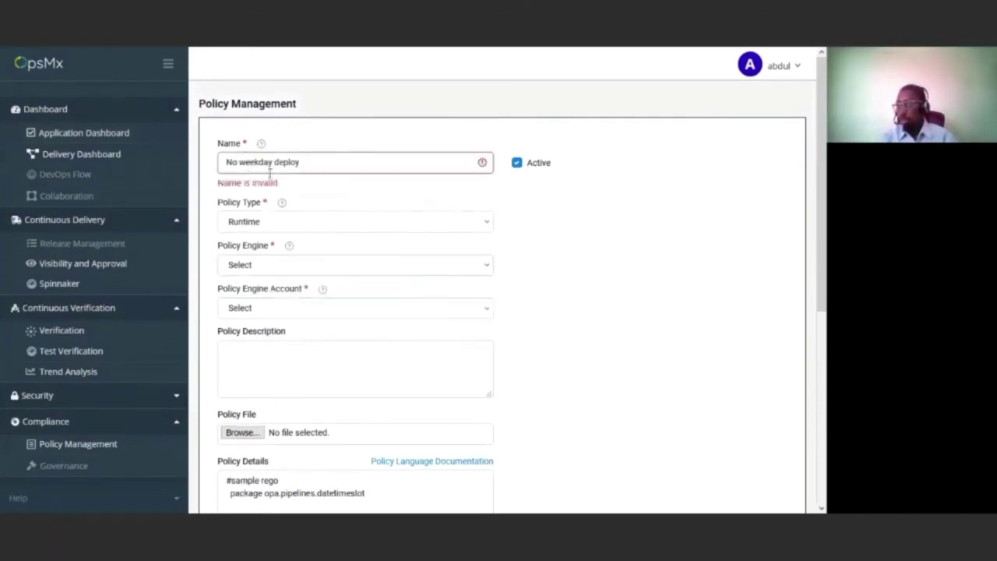
Name the policy no-weekday-deploy and set both its policy engine and its policy engine account to OPA
triple_click(224, 165)
text(no)
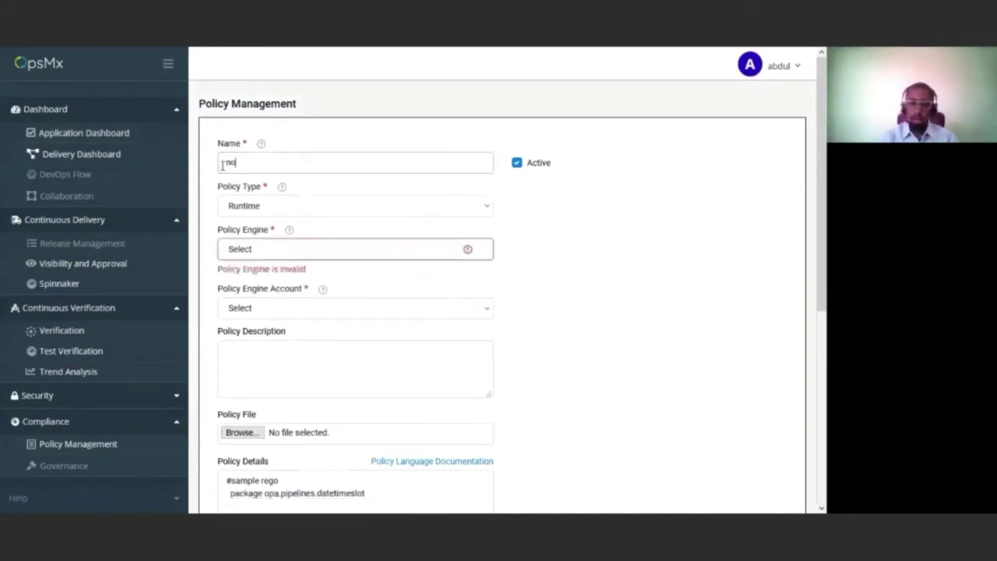
text( week)
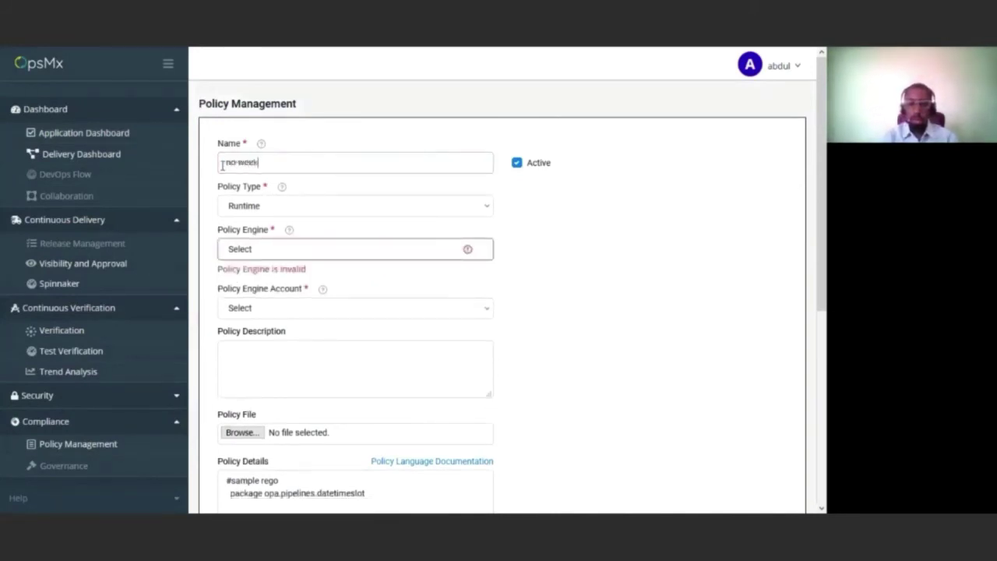
text(day)
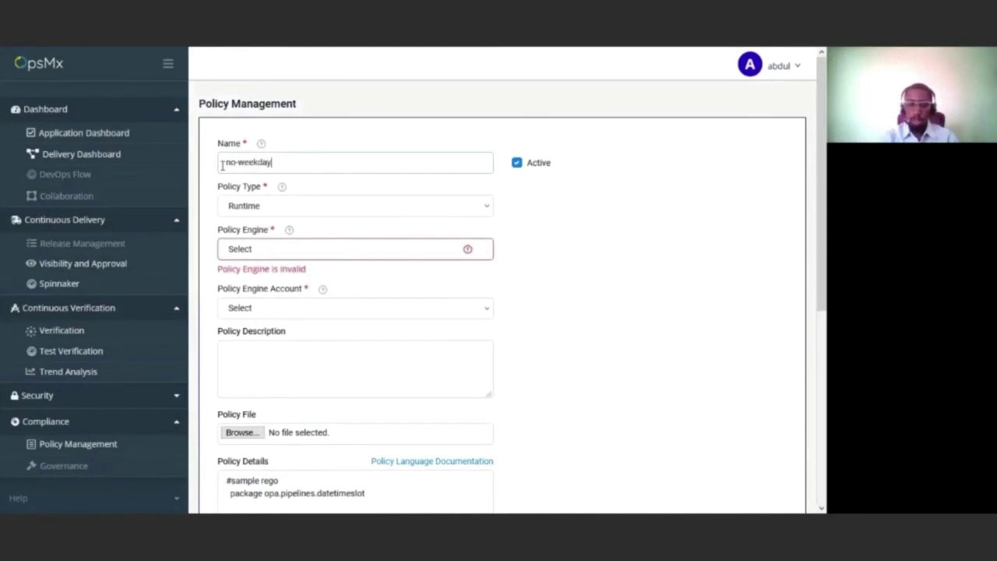
text(-depl)
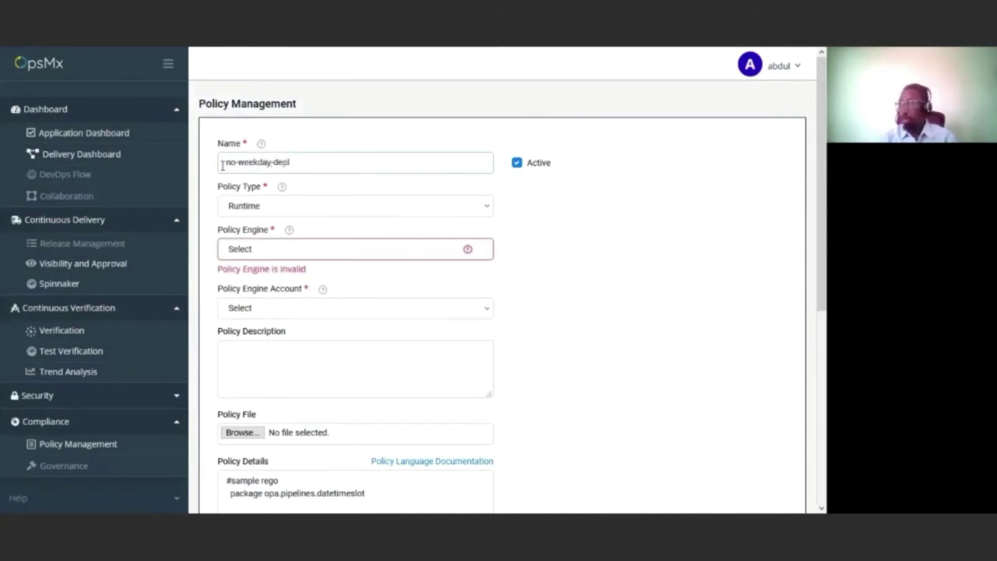
text(oy)
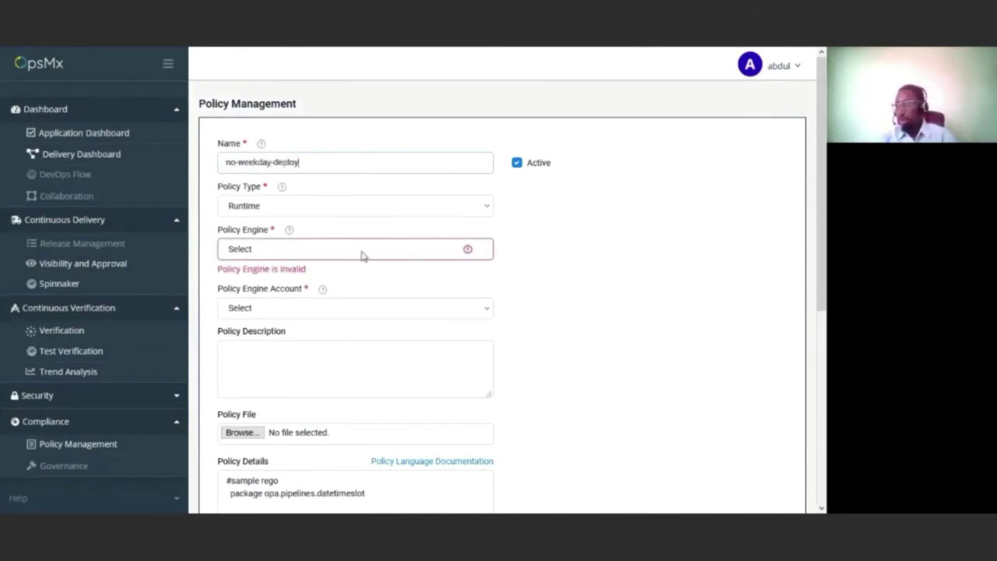
click(326, 292)
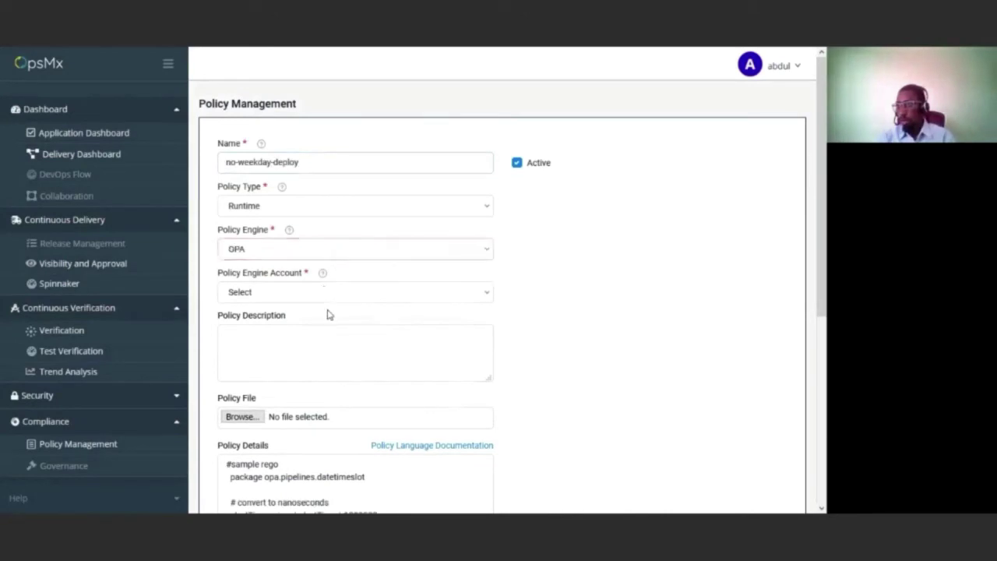
click(323, 326)
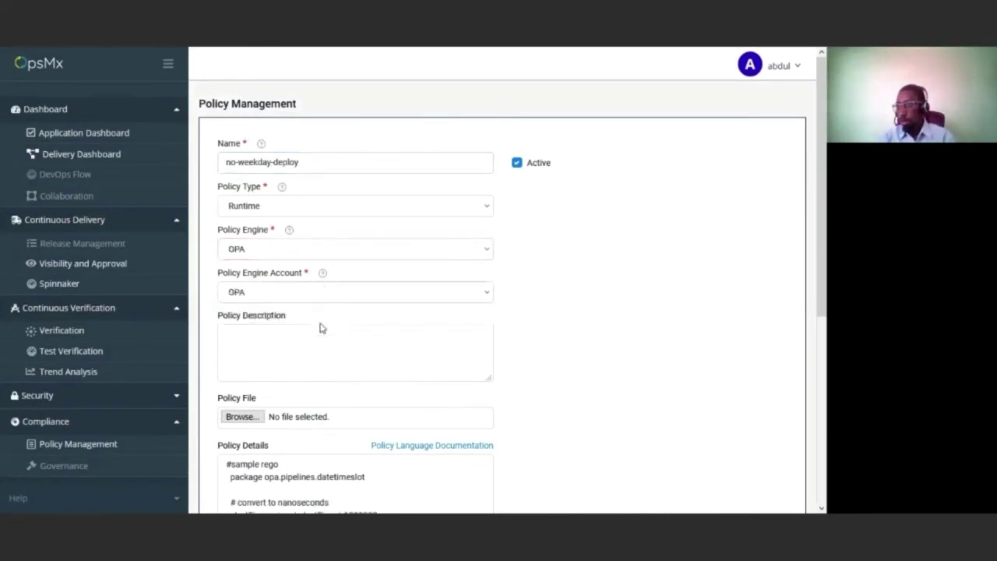
Replace the sample Rego in the policy details with the copied datetimeslot policy that denies weekday deployments from hour 9 to 16
scroll(276, 250, down, 2)
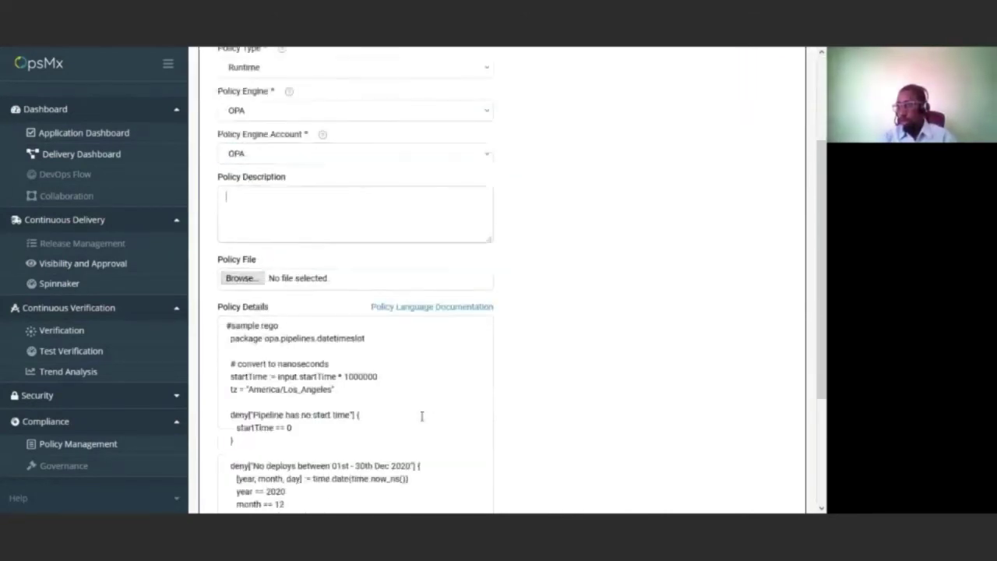
click(334, 458)
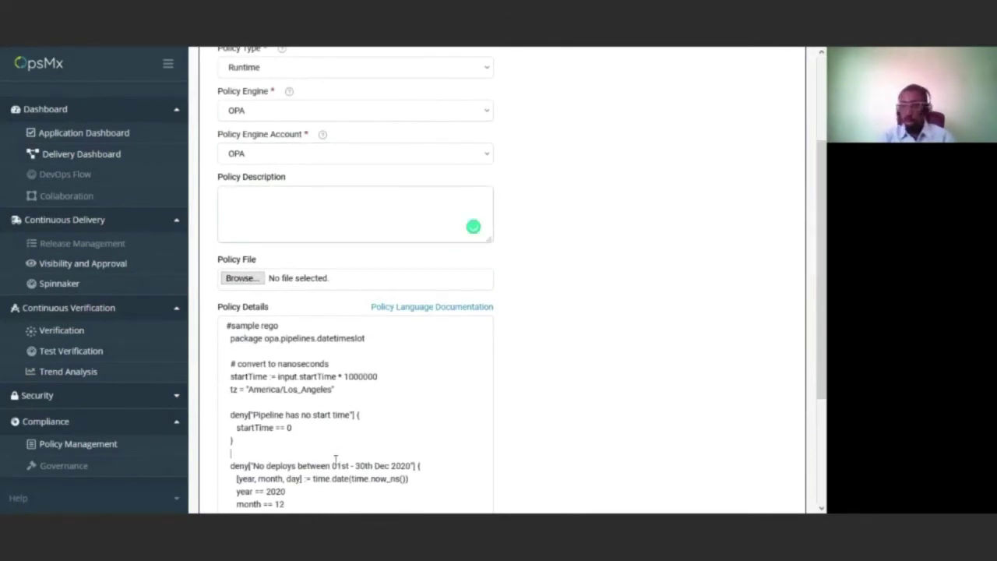
key(ctrl+a)
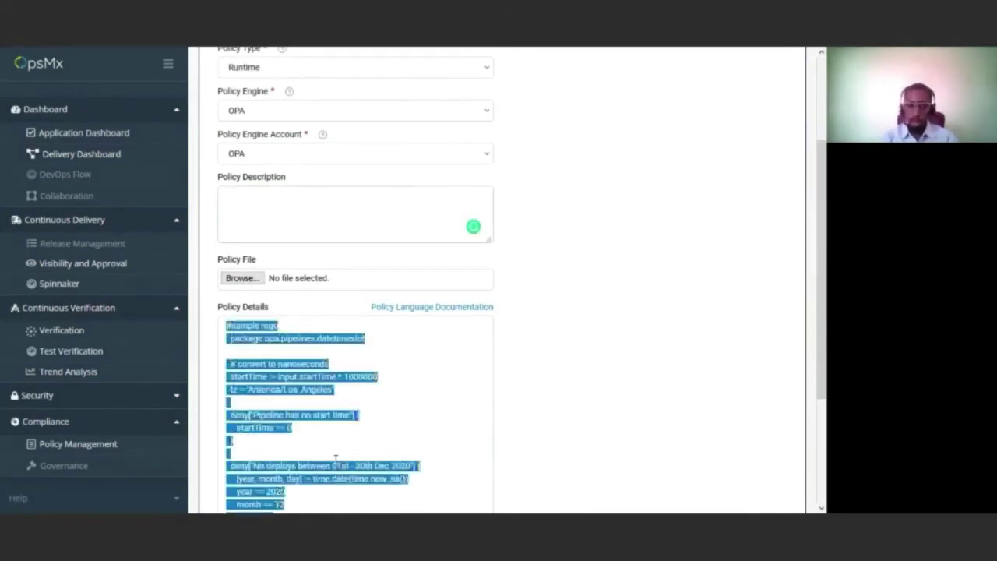
key(alt+Tab)
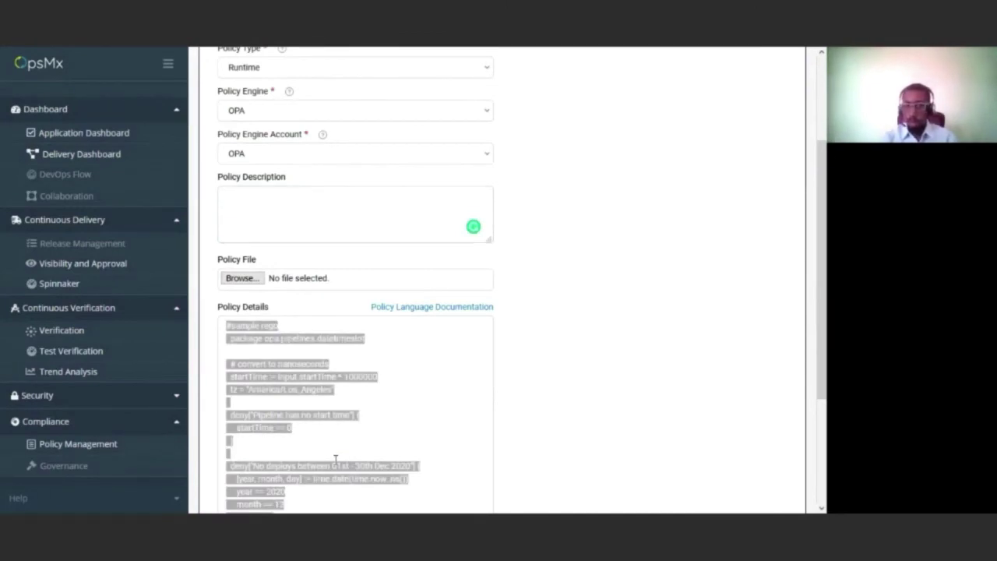
key(alt+Tab)
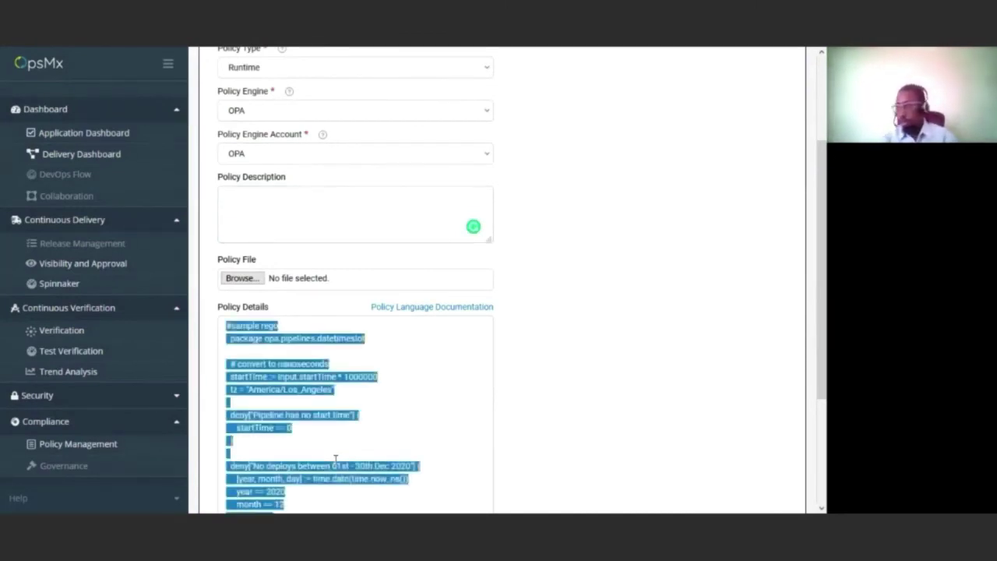
key(ctrl+v)
scroll(365, 499, down, 2)
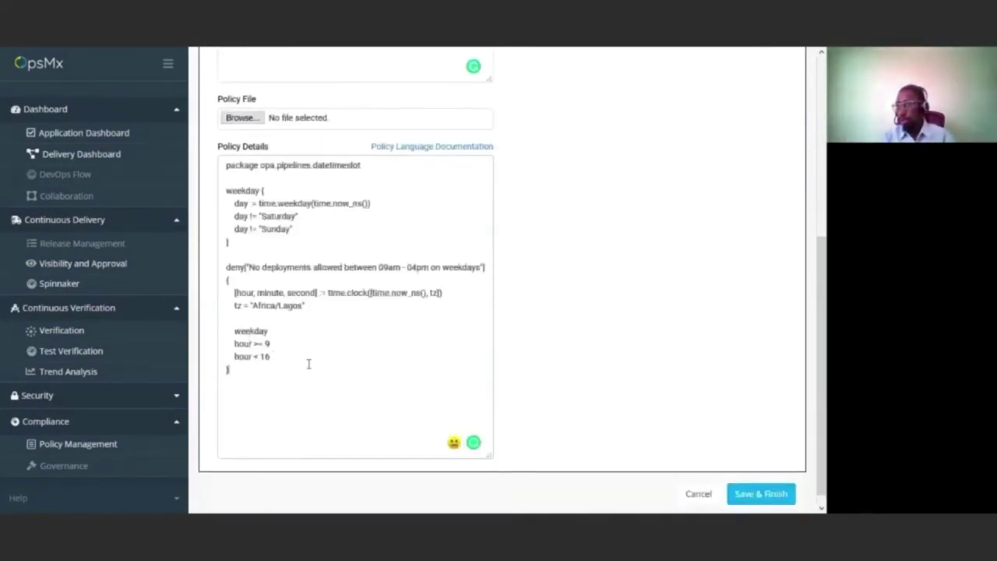
Review the completed policy form and save the no-weekday-deploy policy
scroll(309, 364, up, 1)
scroll(308, 364, up, 4)
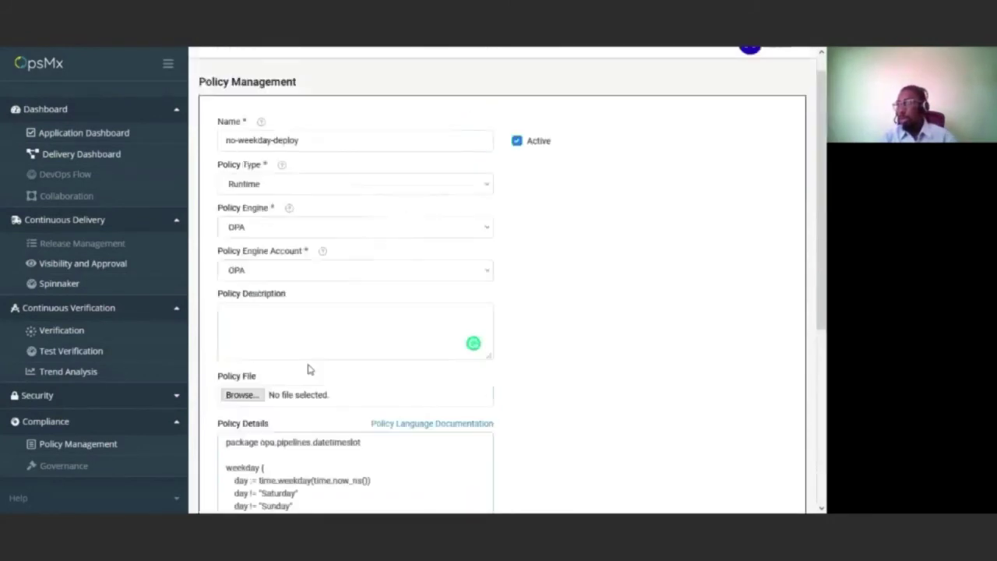
scroll(745, 483, down, 5)
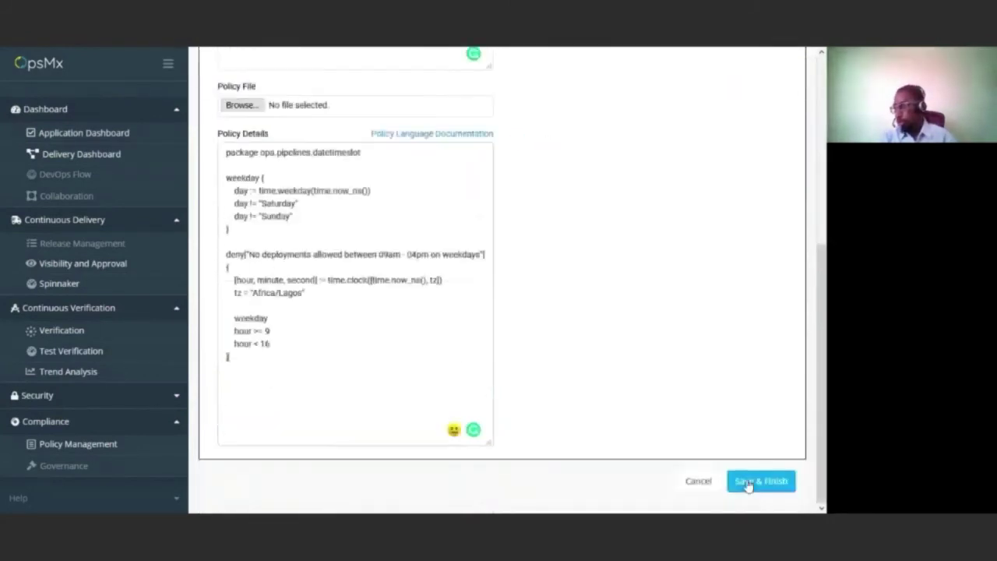
click(745, 483)
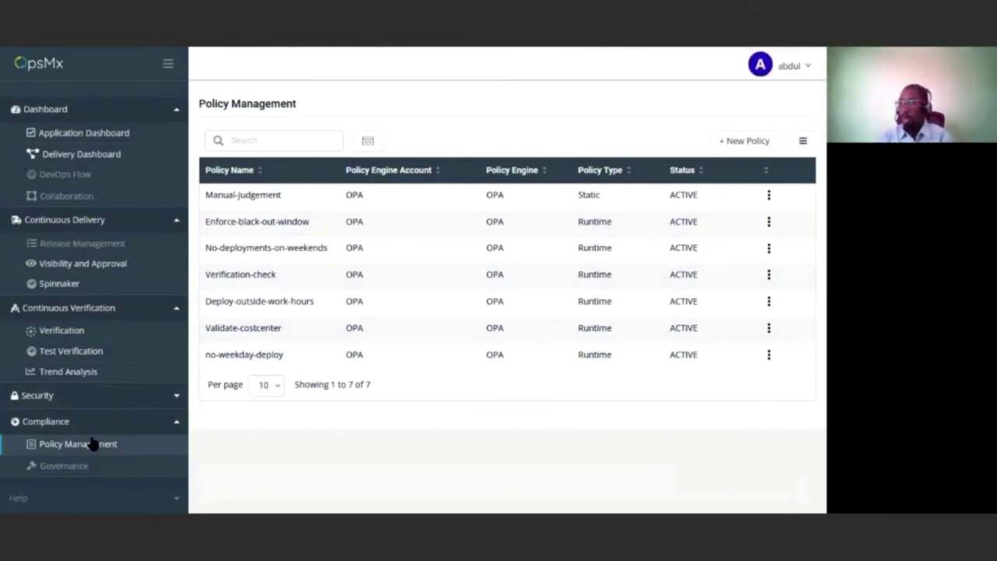
Collapse the continuous delivery and verification sections, and open the testapp application for editing in Setup
click(174, 219)
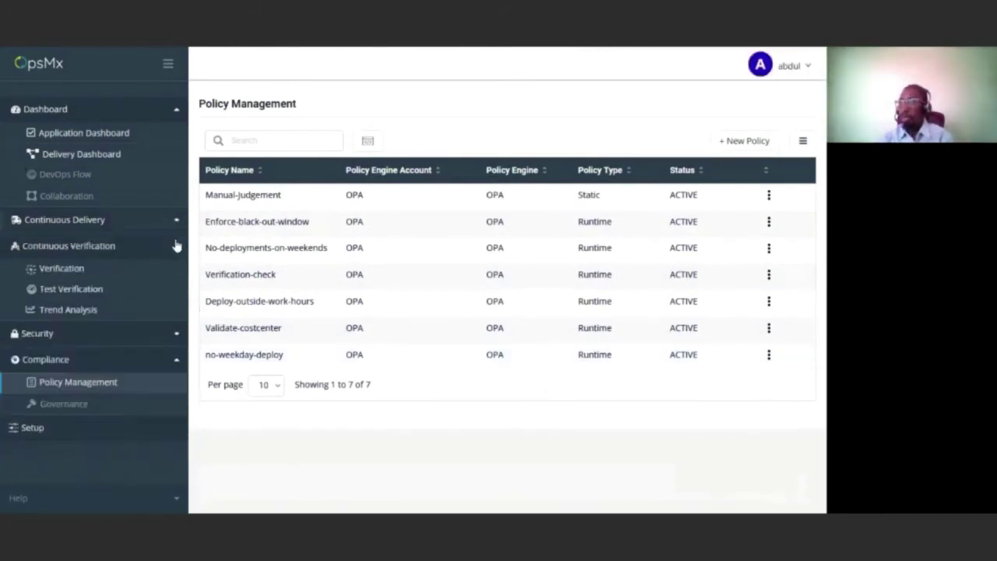
click(175, 249)
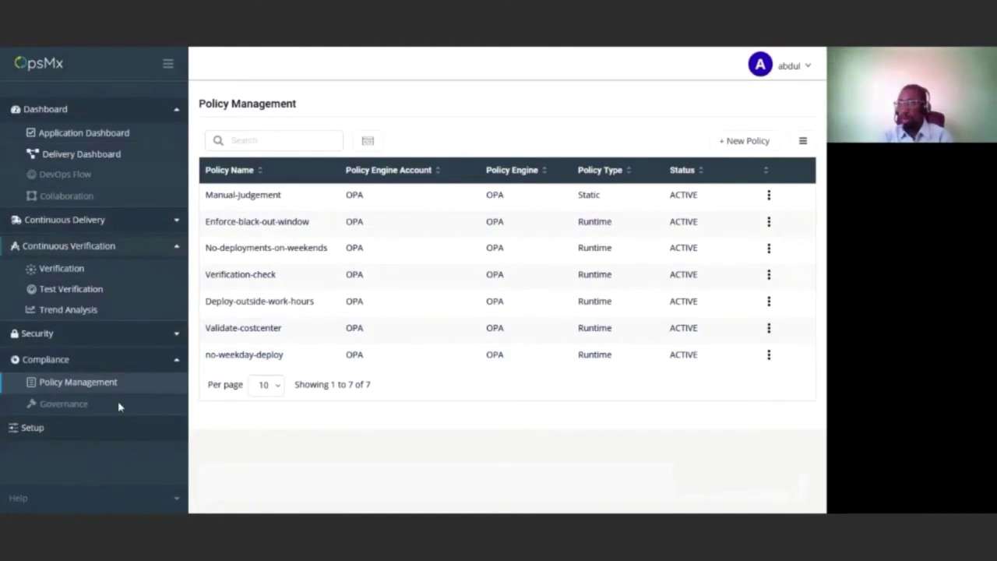
click(36, 369)
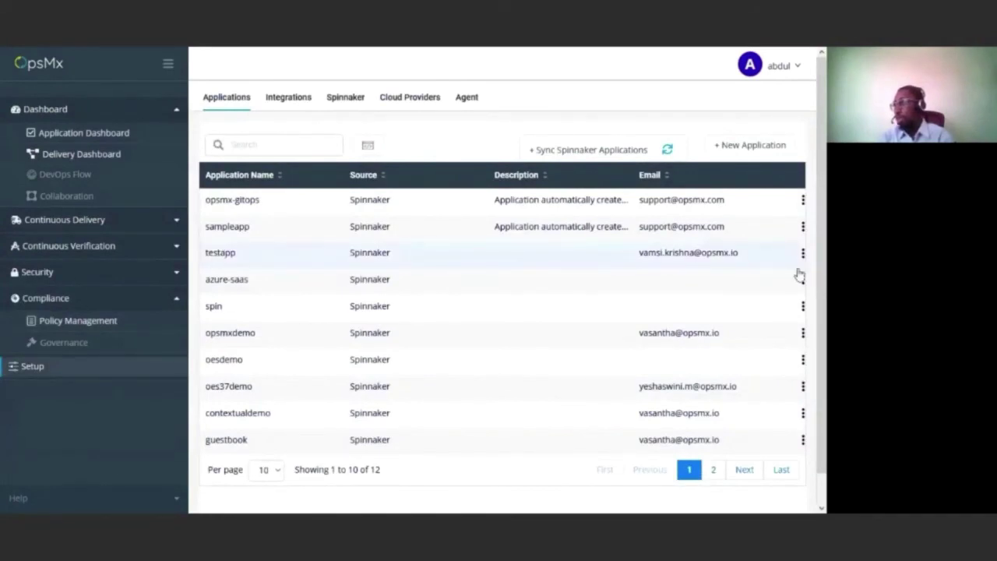
click(798, 269)
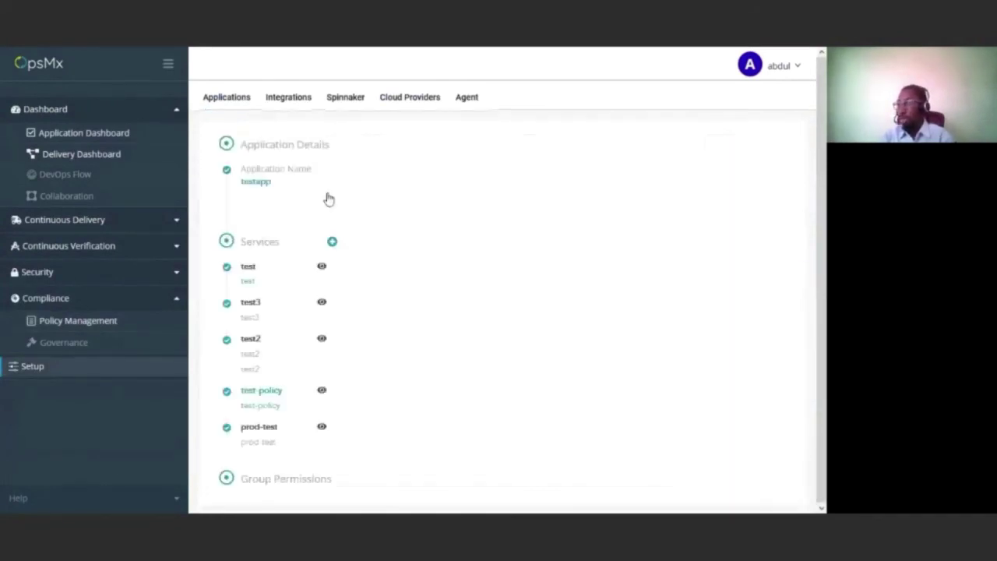
Assign the no-weekday-deploy policy to the qa-policy gate of the test-policy service's pipeline and save the gate
click(273, 395)
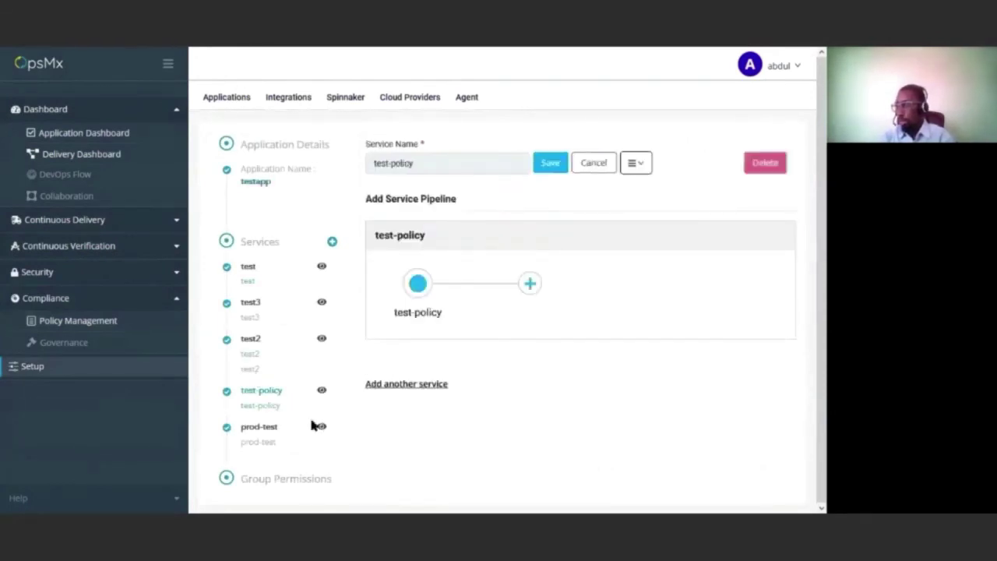
click(418, 300)
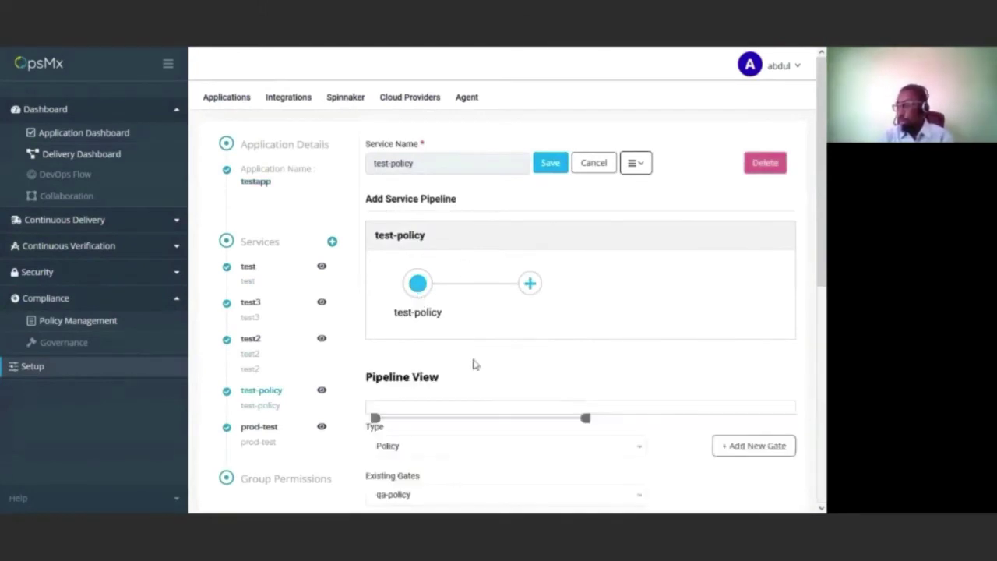
scroll(478, 307, down, 2)
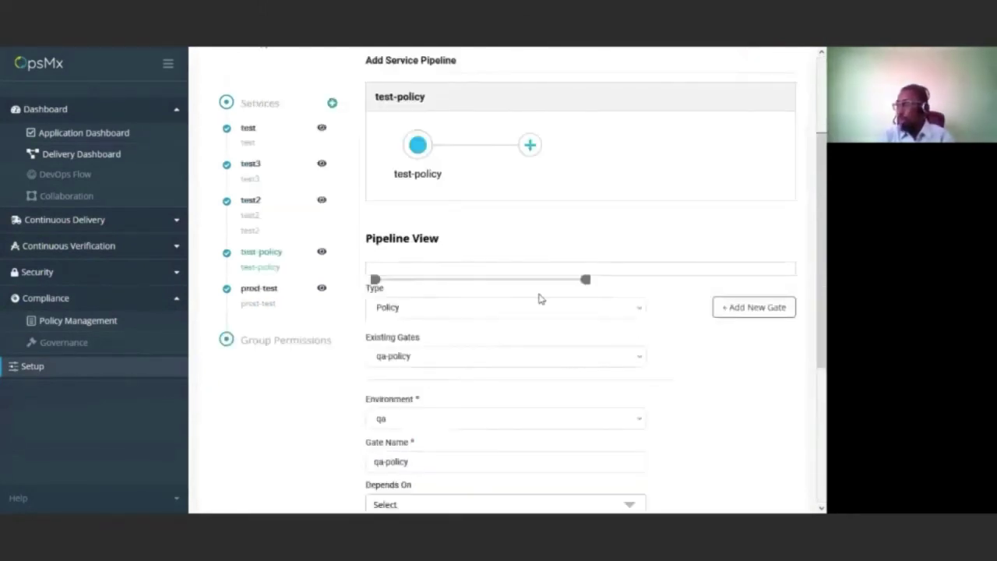
scroll(578, 310, down, 2)
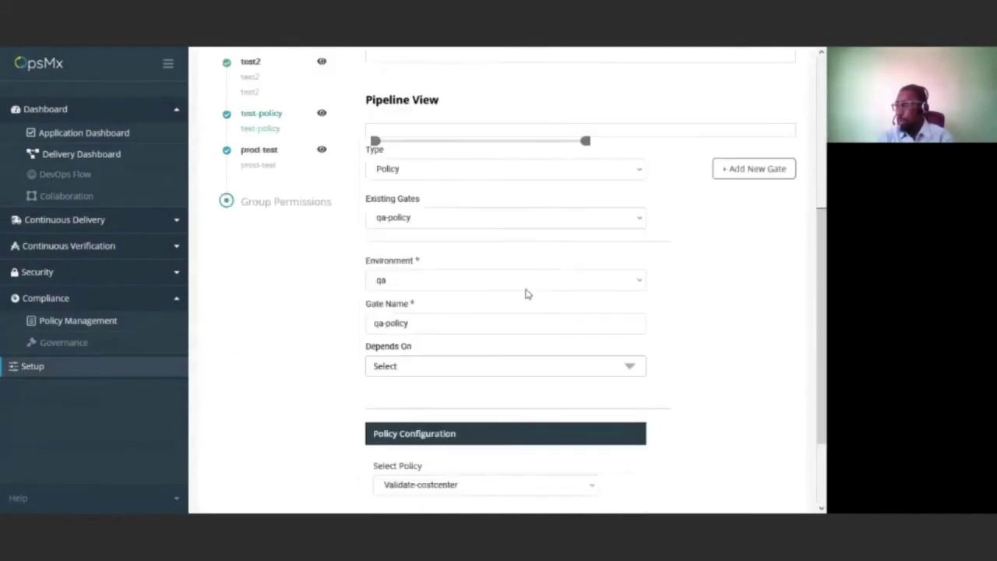
scroll(615, 271, down, 2)
click(617, 266)
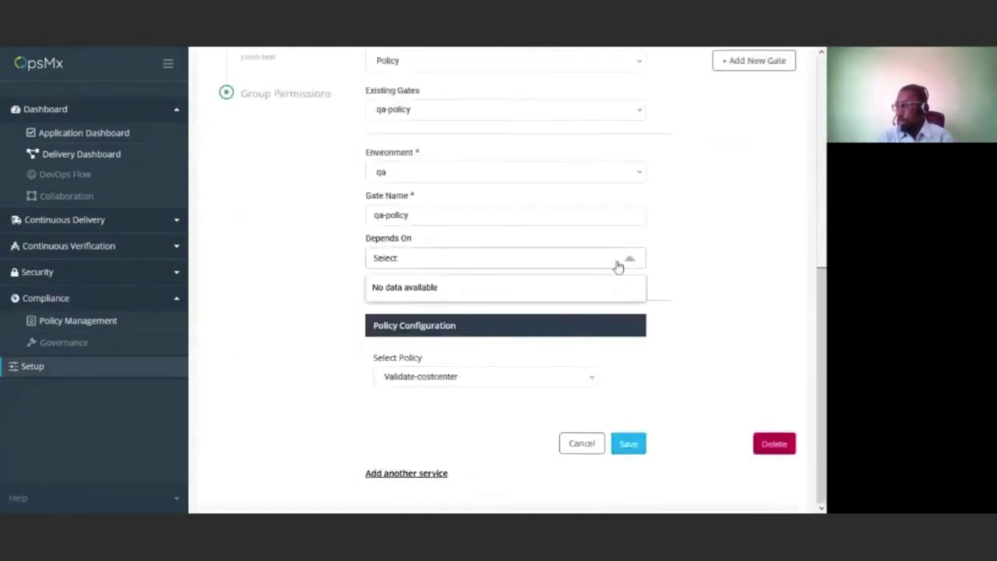
click(549, 400)
click(470, 380)
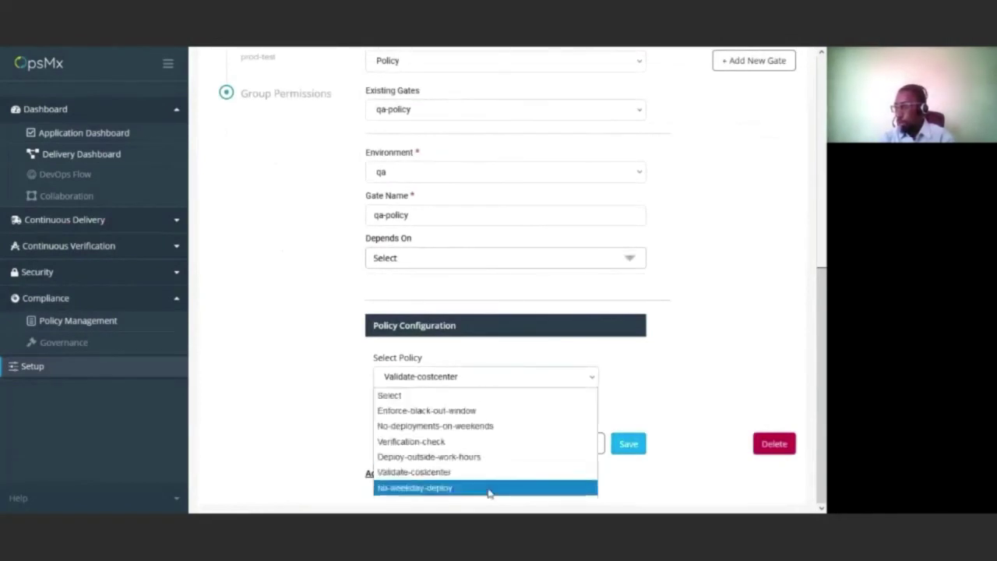
click(488, 489)
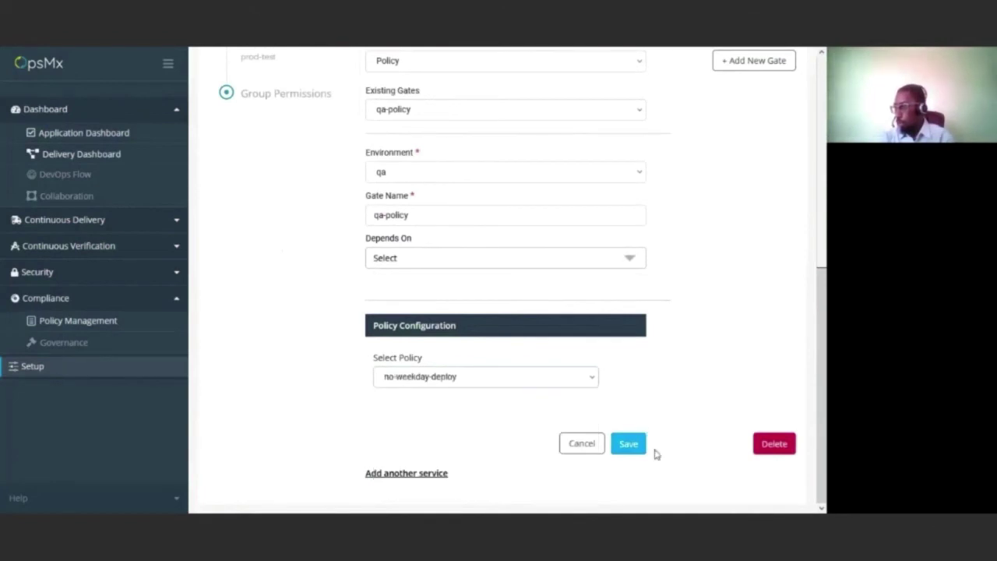
click(620, 446)
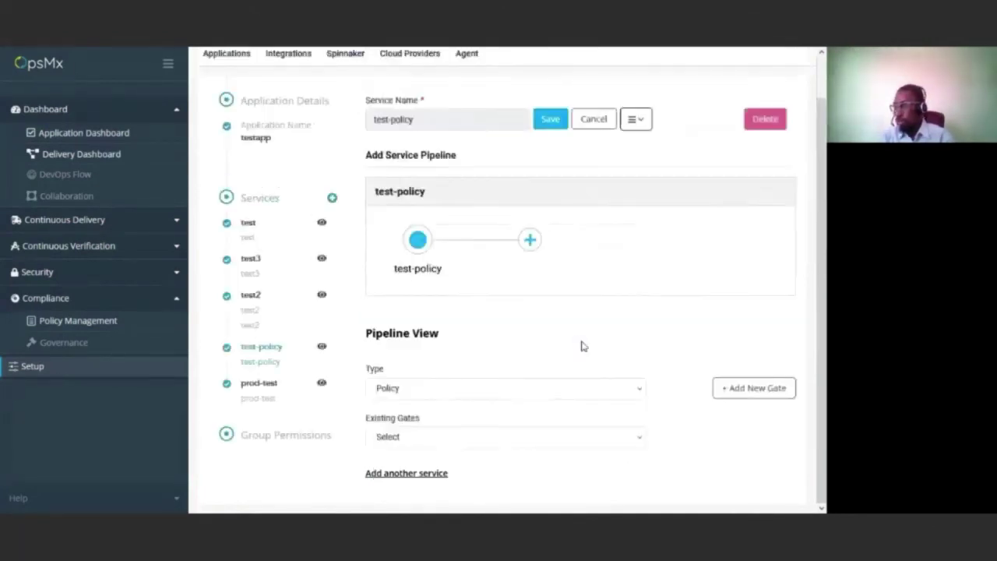
scroll(458, 434, down, 1)
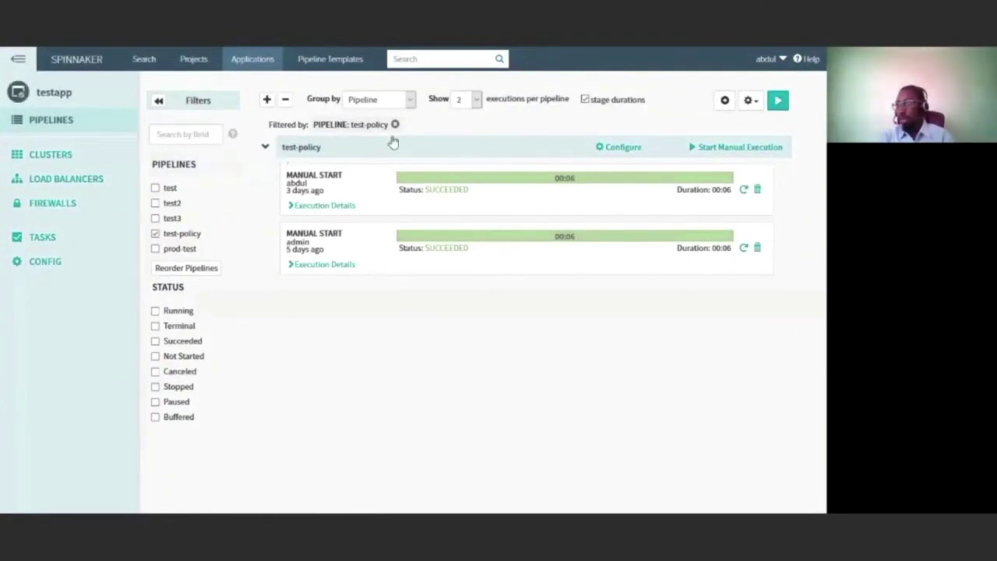
Switch to Spinnaker and check the Policy Path in the test-policy pipeline's qa-policy stage configuration
click(621, 149)
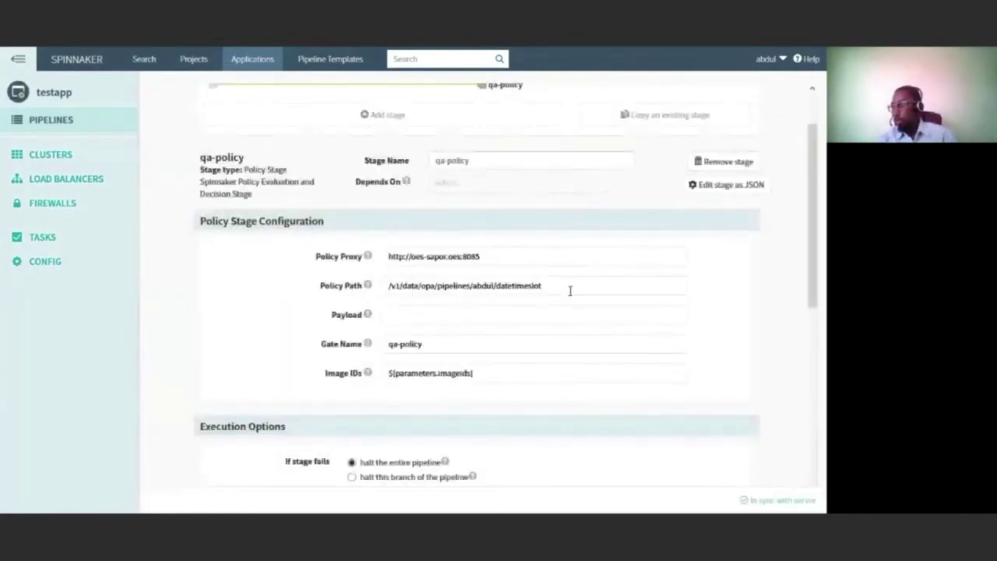
click(385, 309)
key(shift+Tab)
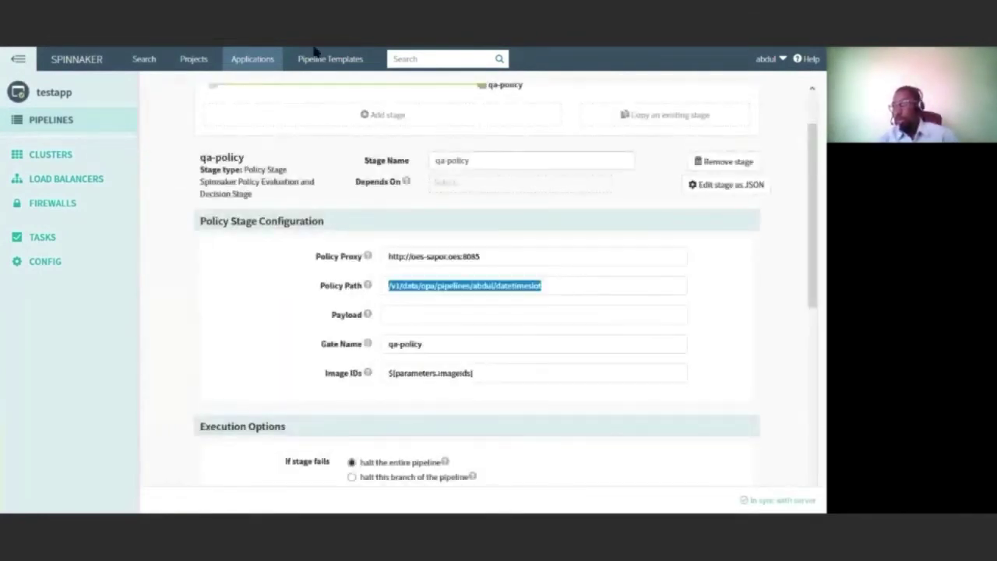
Switch back to OpsMx and open the no-weekday-deploy policy for editing from Policy Management
click(206, 54)
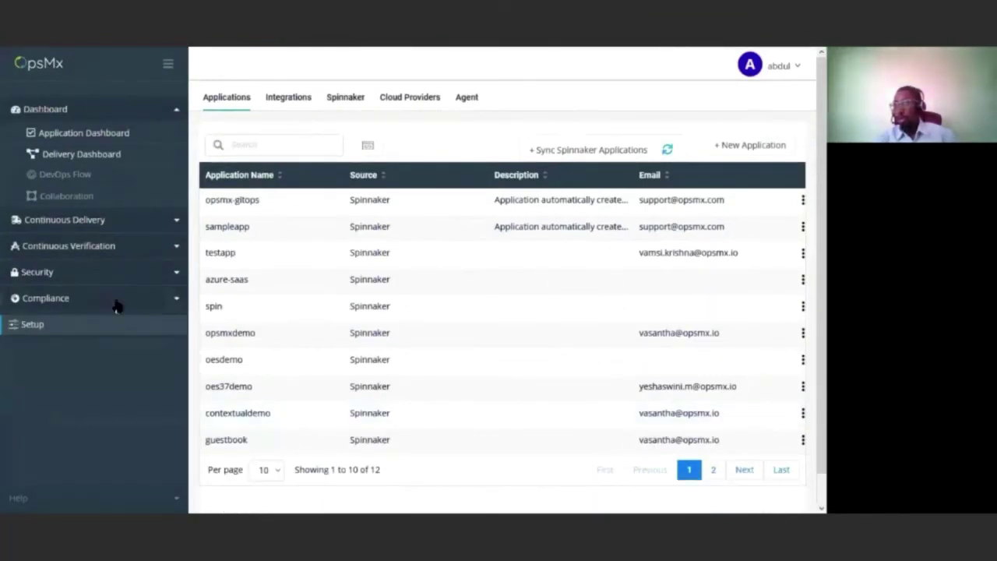
click(97, 317)
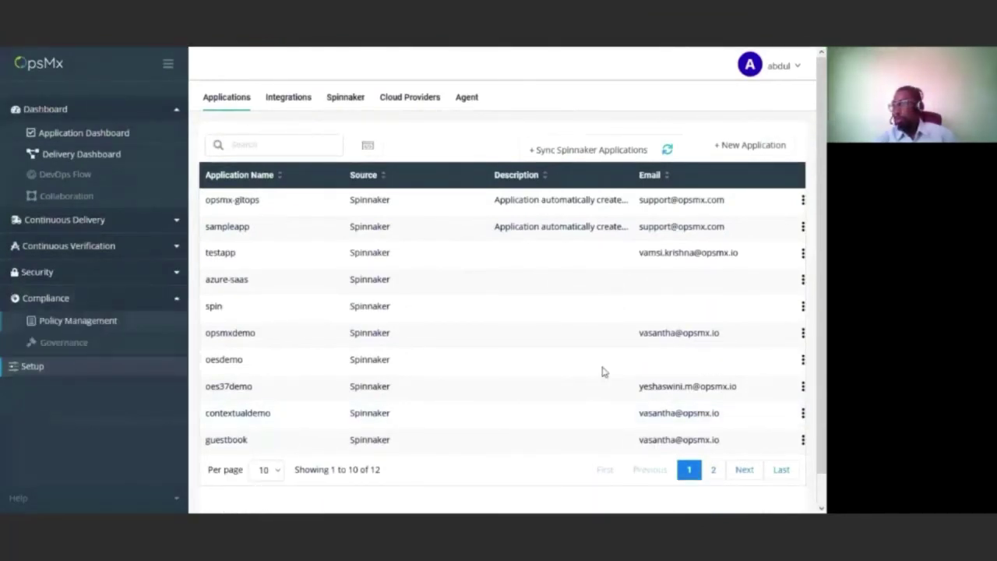
click(769, 356)
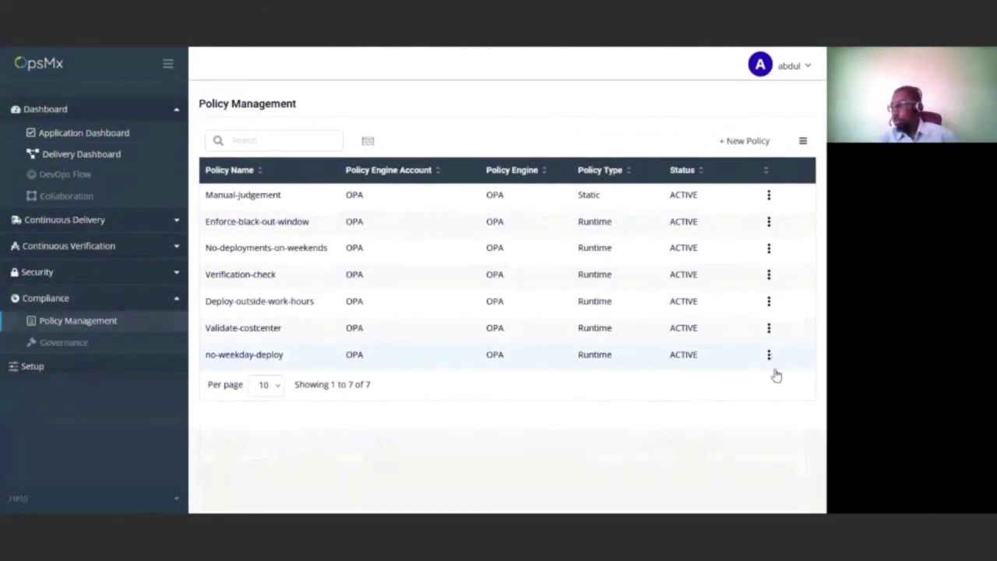
click(776, 377)
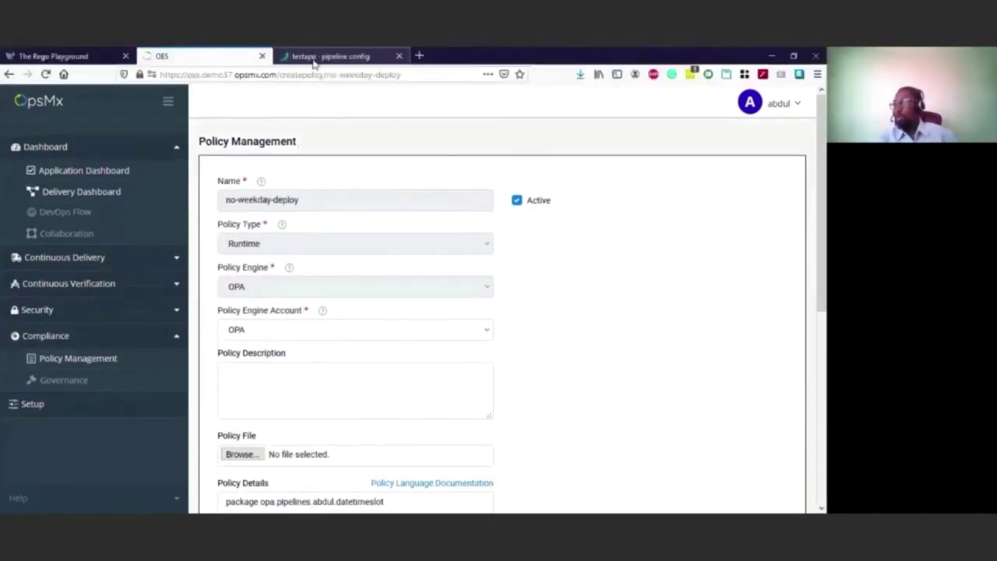
Switch to Spinnaker, run the test-policy pipeline manually without notifications, and expand its executions
click(314, 64)
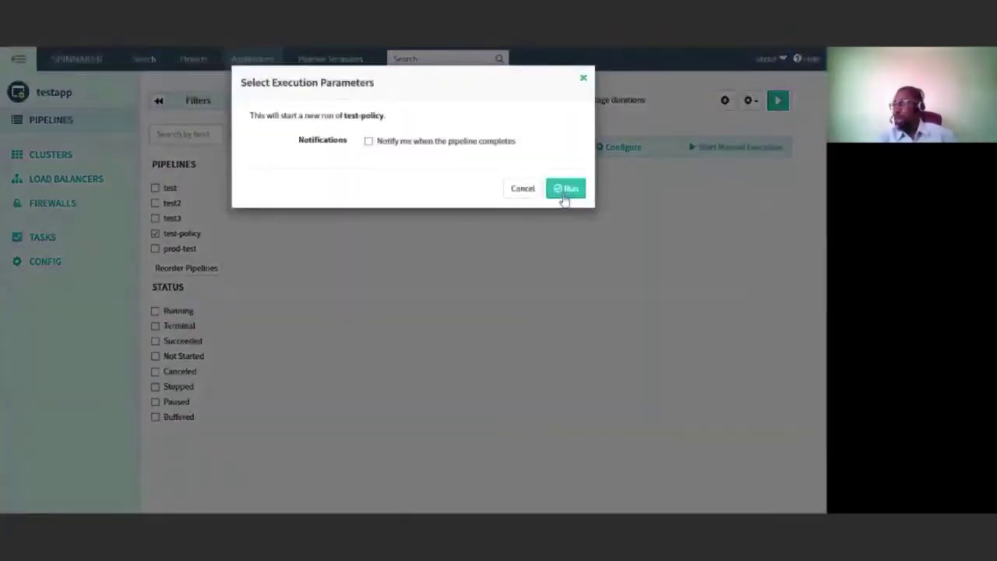
click(563, 196)
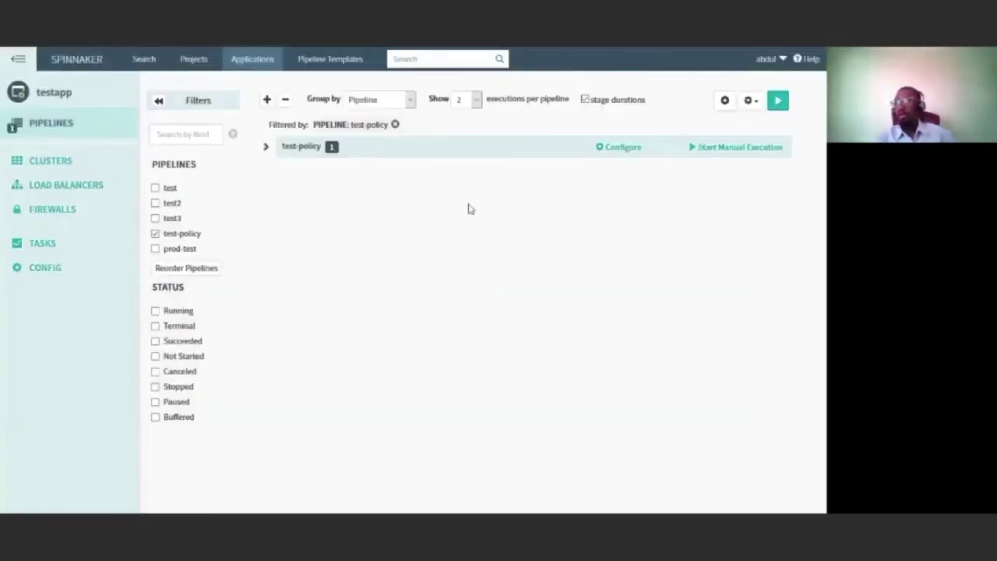
click(332, 150)
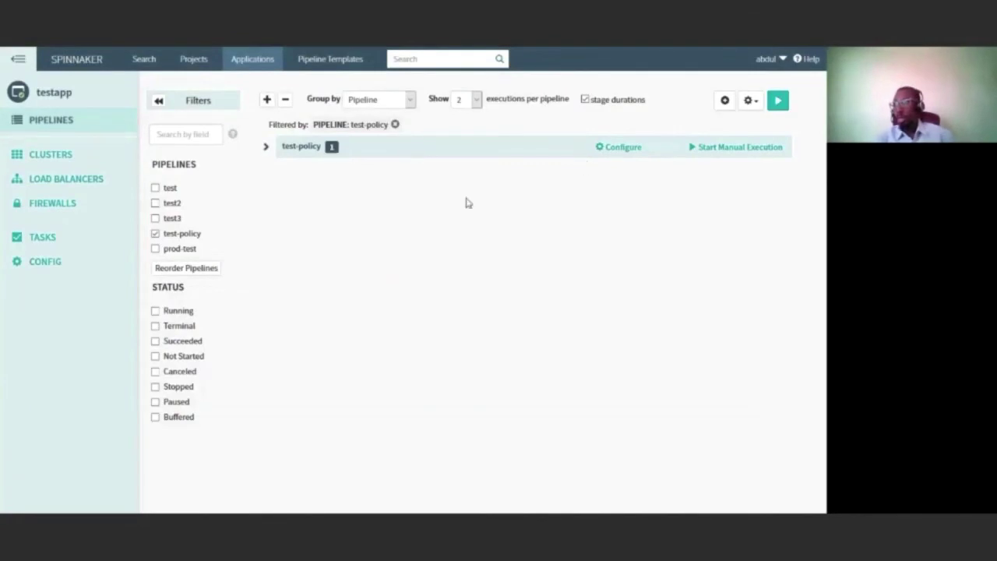
Inspect the newest execution's qa-policy stage and read the policy's deny message in the console output
click(482, 181)
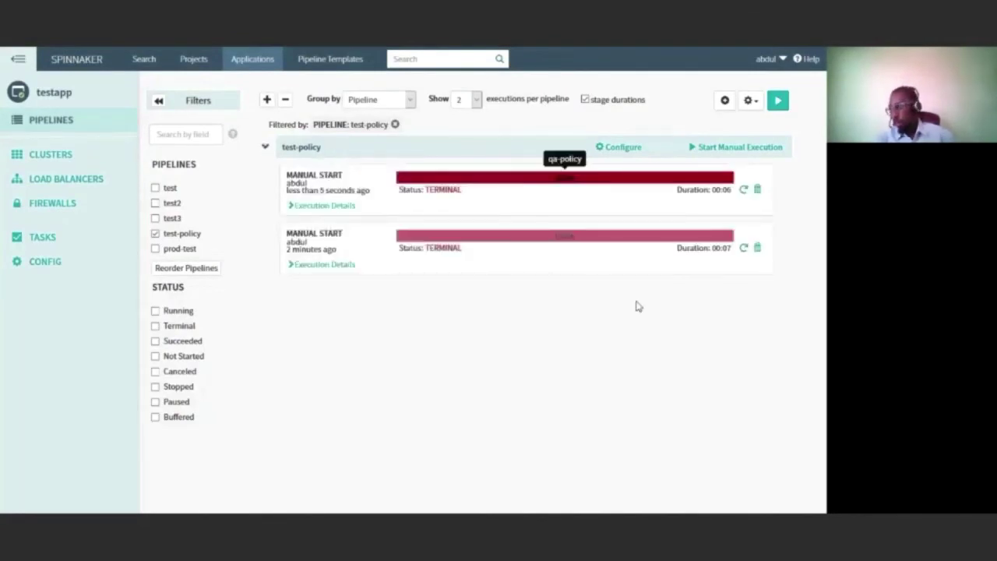
scroll(549, 325, down, 3)
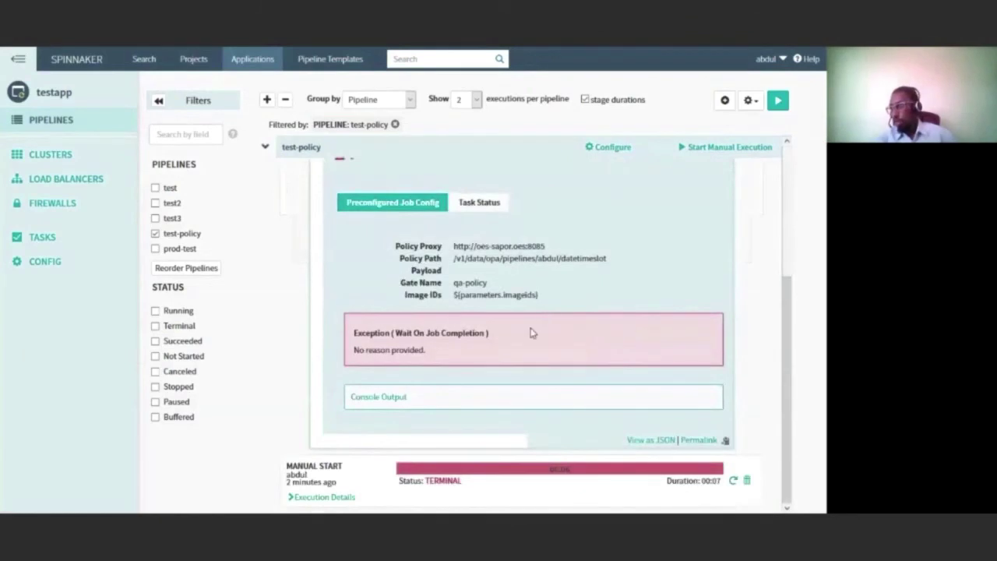
click(372, 391)
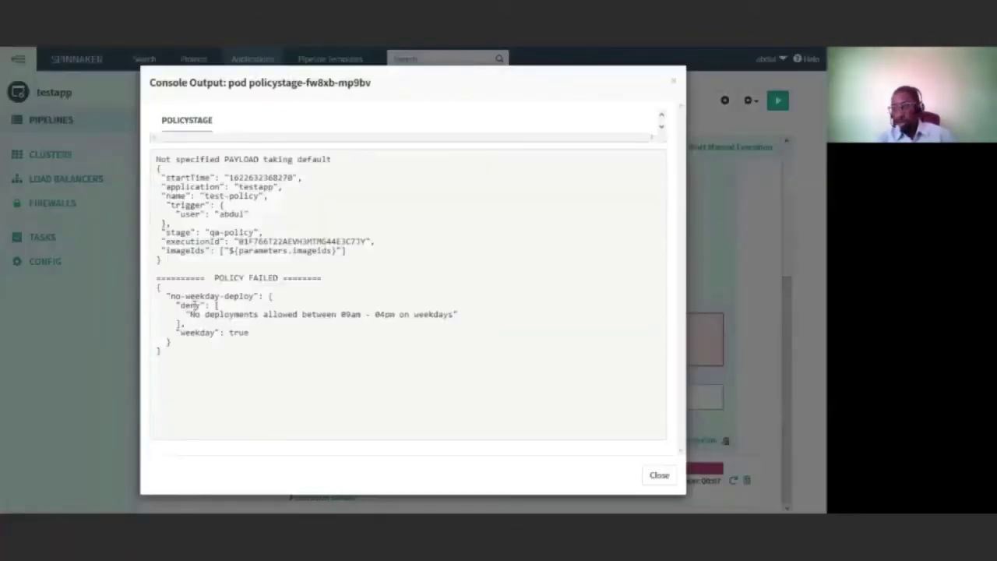
drag(190, 315, 459, 315)
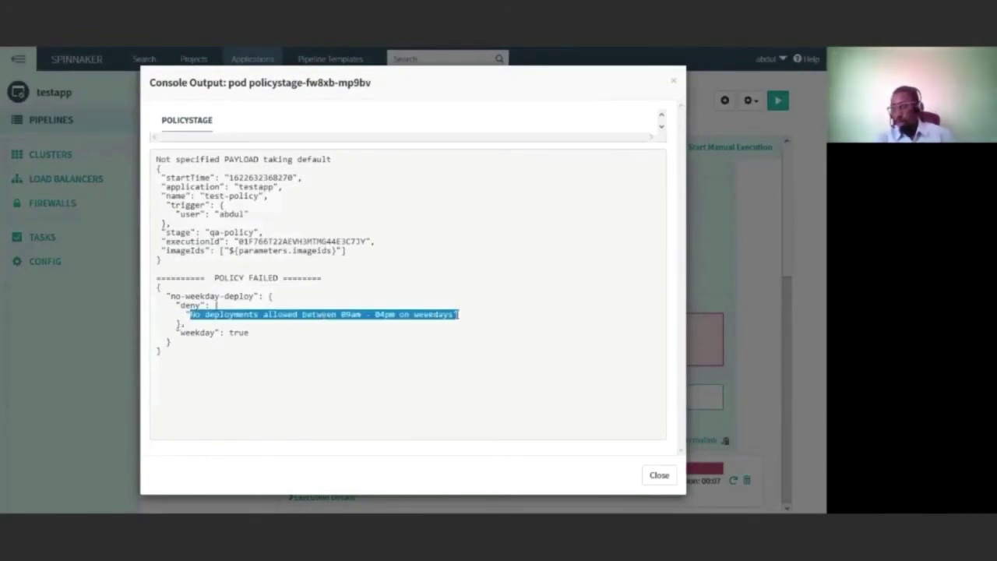
click(657, 477)
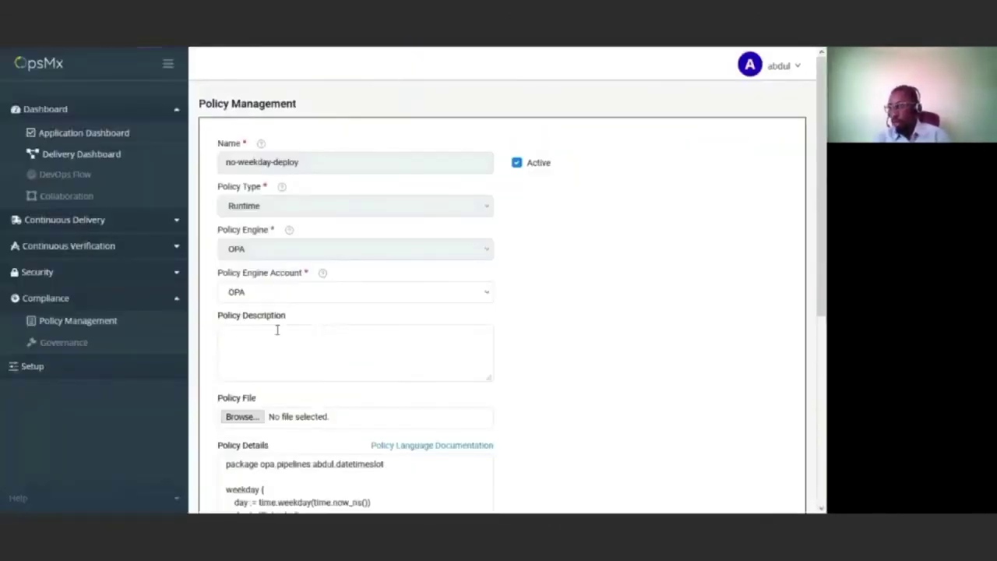
Change the lower hour condition in the no-weekday-deploy policy in OpsMx to hour >= 15 and save the policy
scroll(276, 329, down, 5)
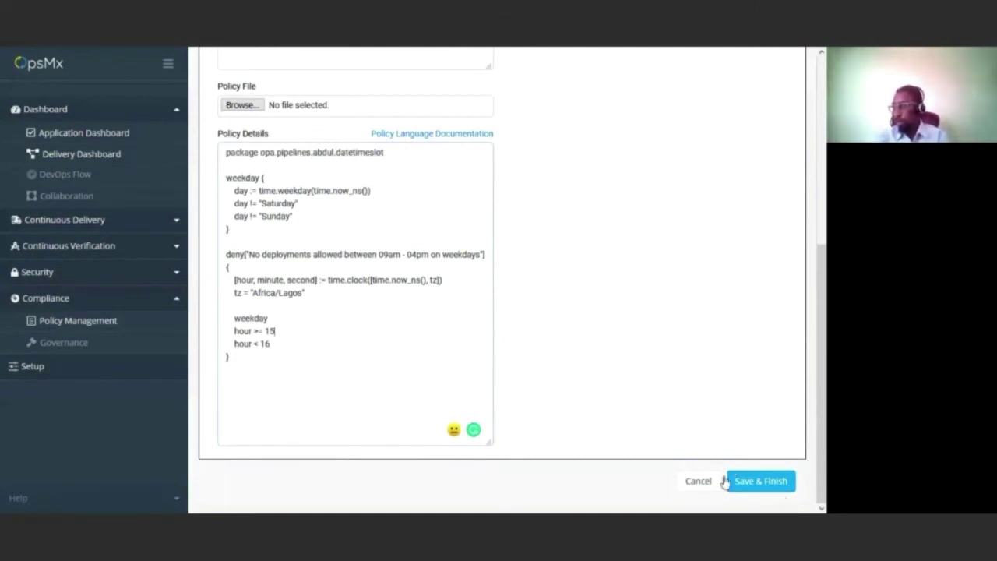
click(761, 483)
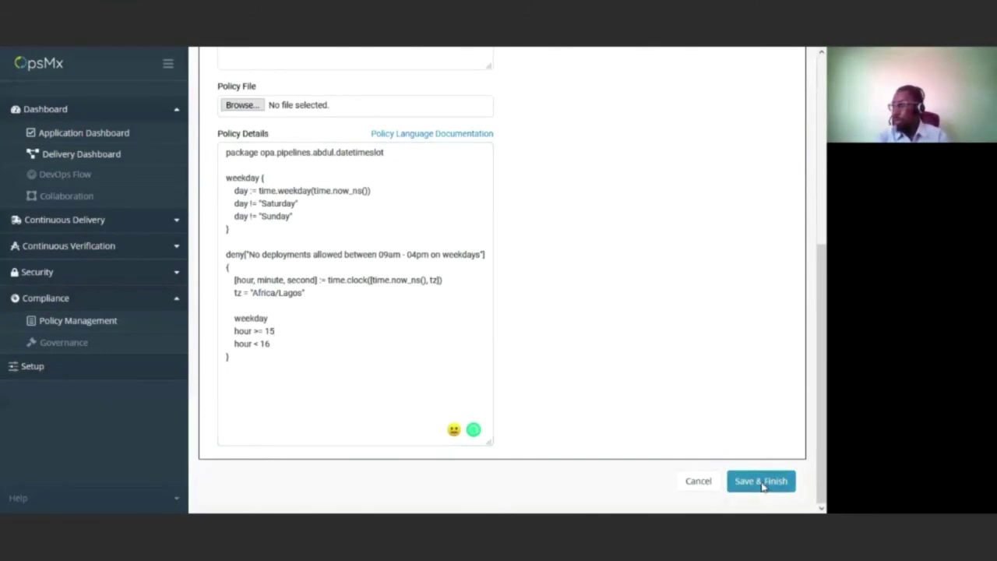
Switch to Spinnaker, rerun the test-policy pipeline manually without notifications, and collapse the new run's execution details
mouse_move(366, 62)
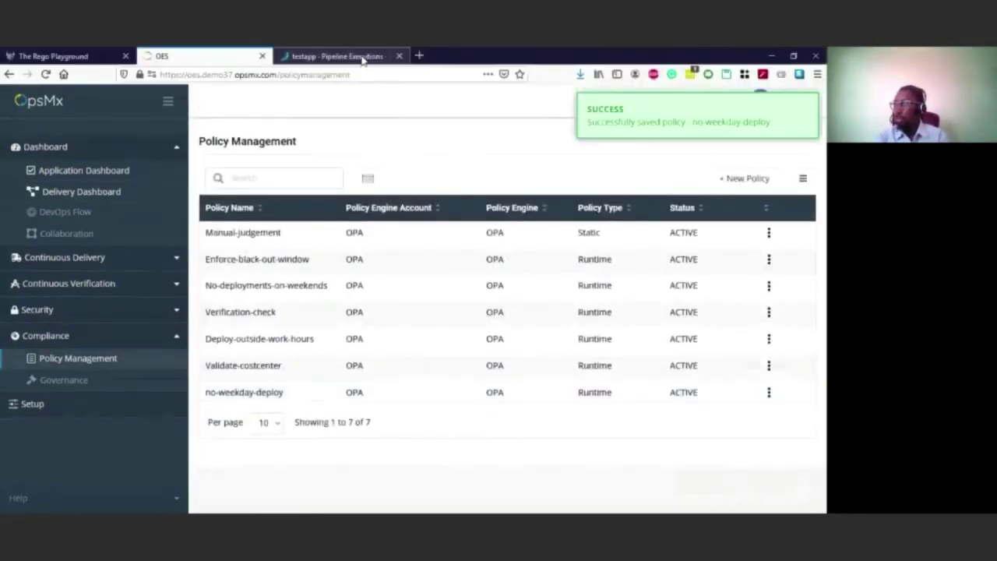
click(362, 56)
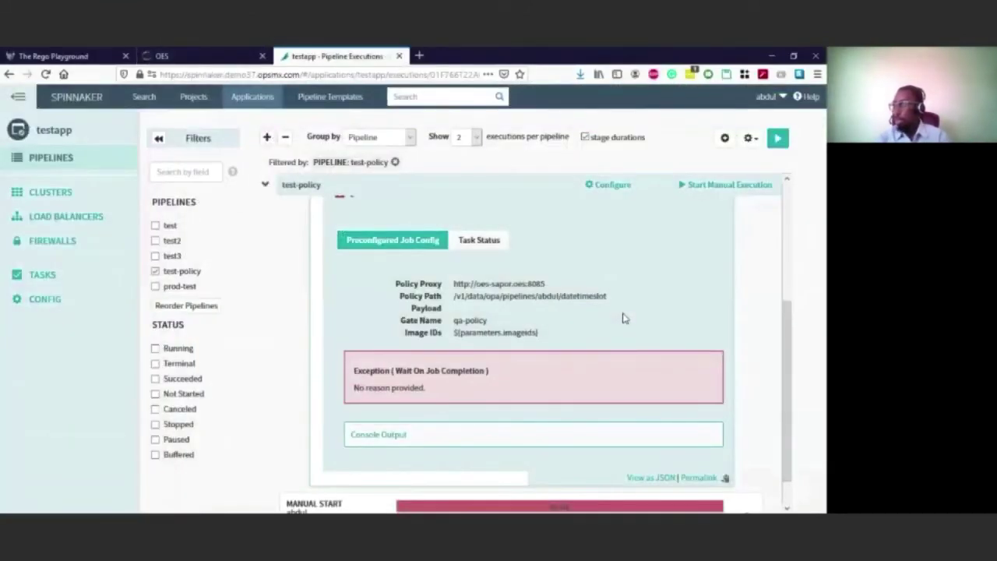
scroll(620, 318, up, 3)
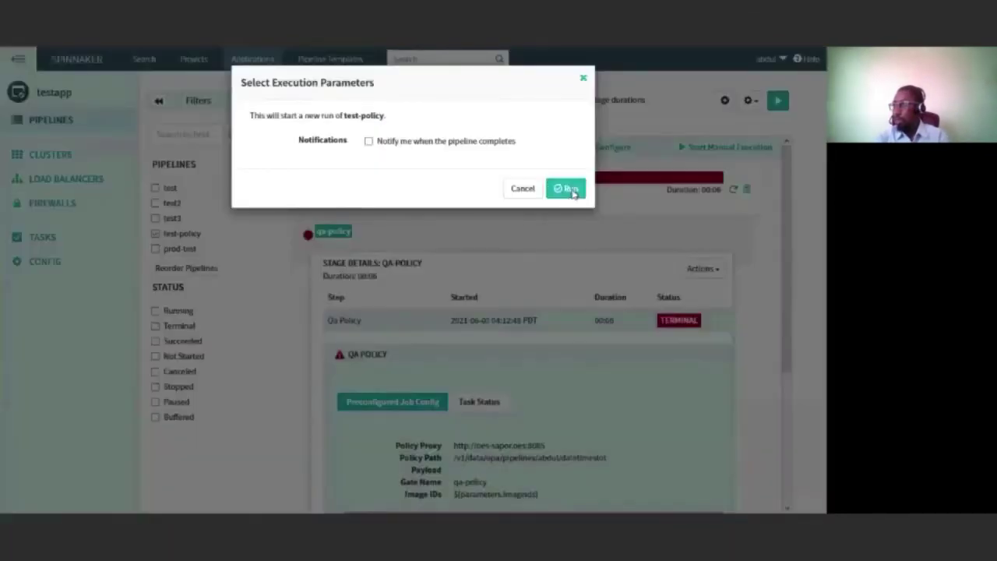
click(573, 192)
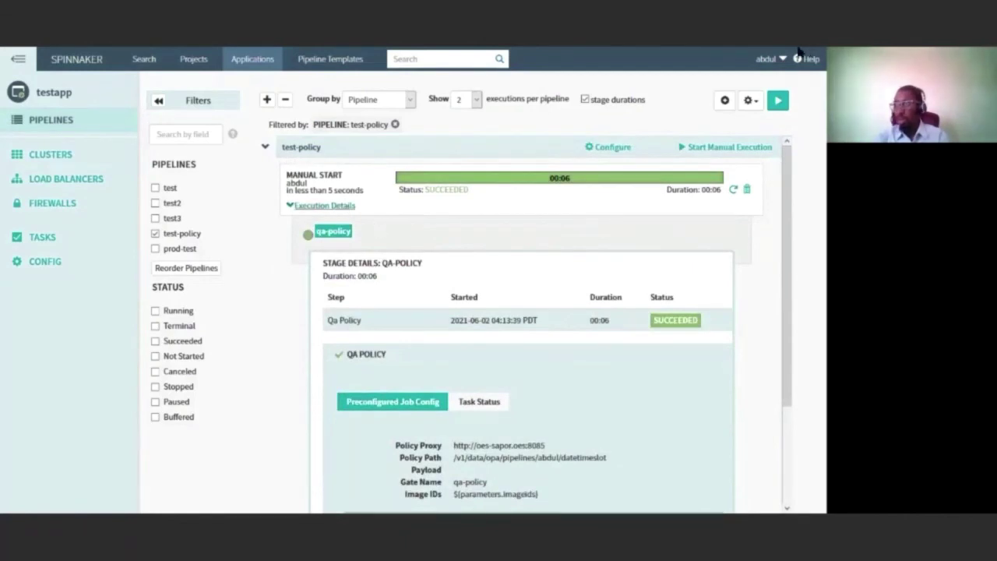
click(343, 205)
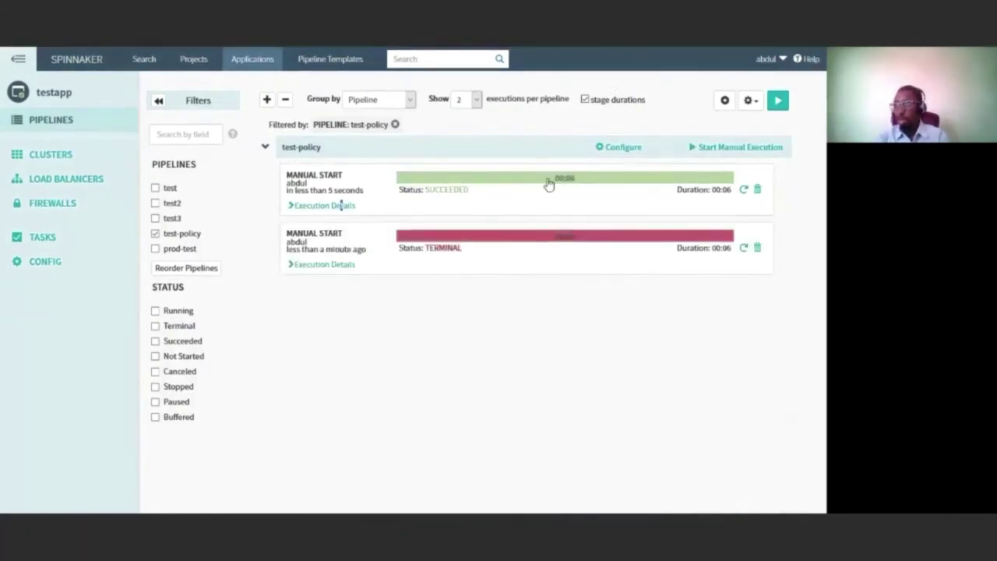